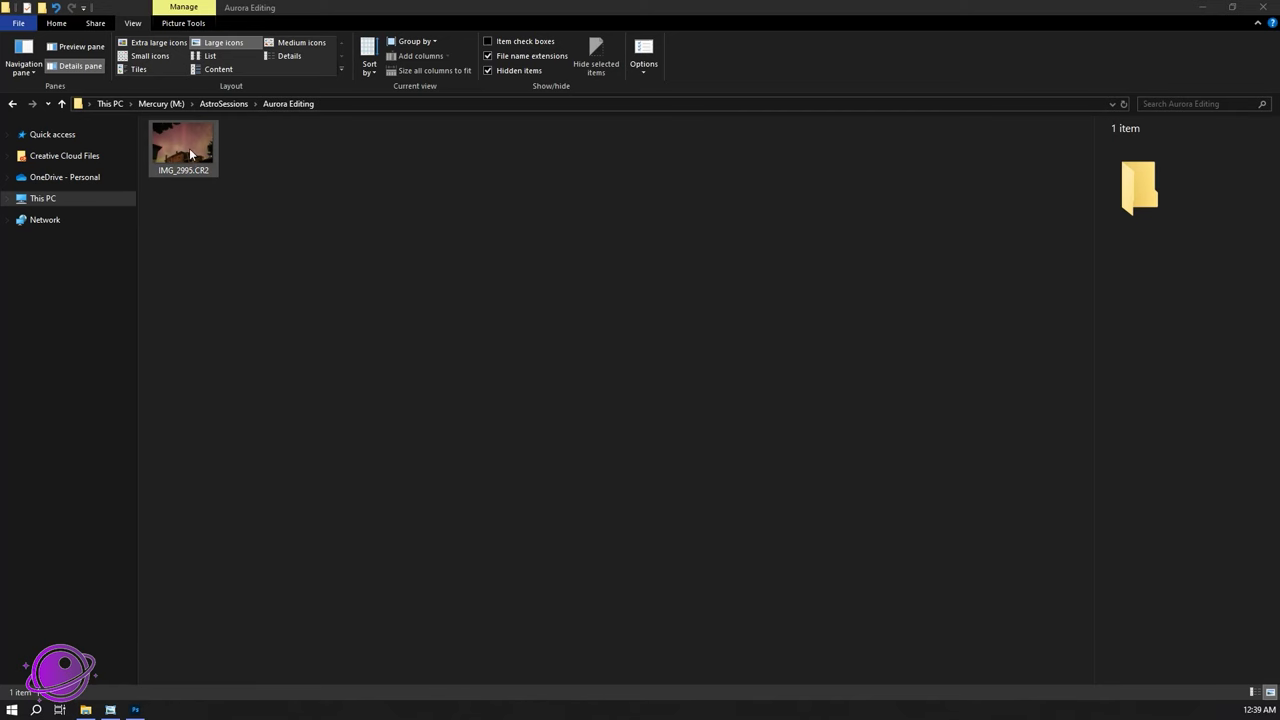
Bring the Windows Photo Viewer preview of IMG_2995.CR2, the pink-green aurora, to the front
{"action": "left_click", "coordinate": [111, 710]}
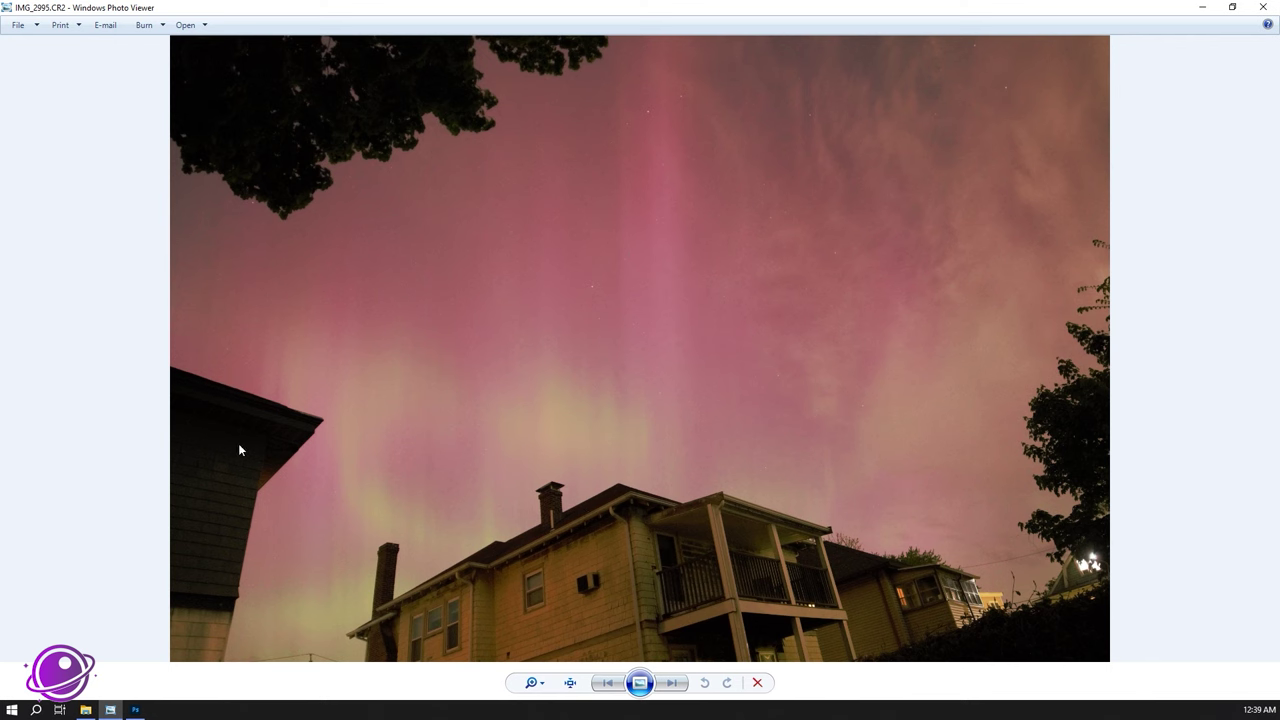
Open IMG_2995.CR2 in Camera Raw by dragging it from File Explorer onto Photoshop
{"action": "left_click", "coordinate": [135, 711]}
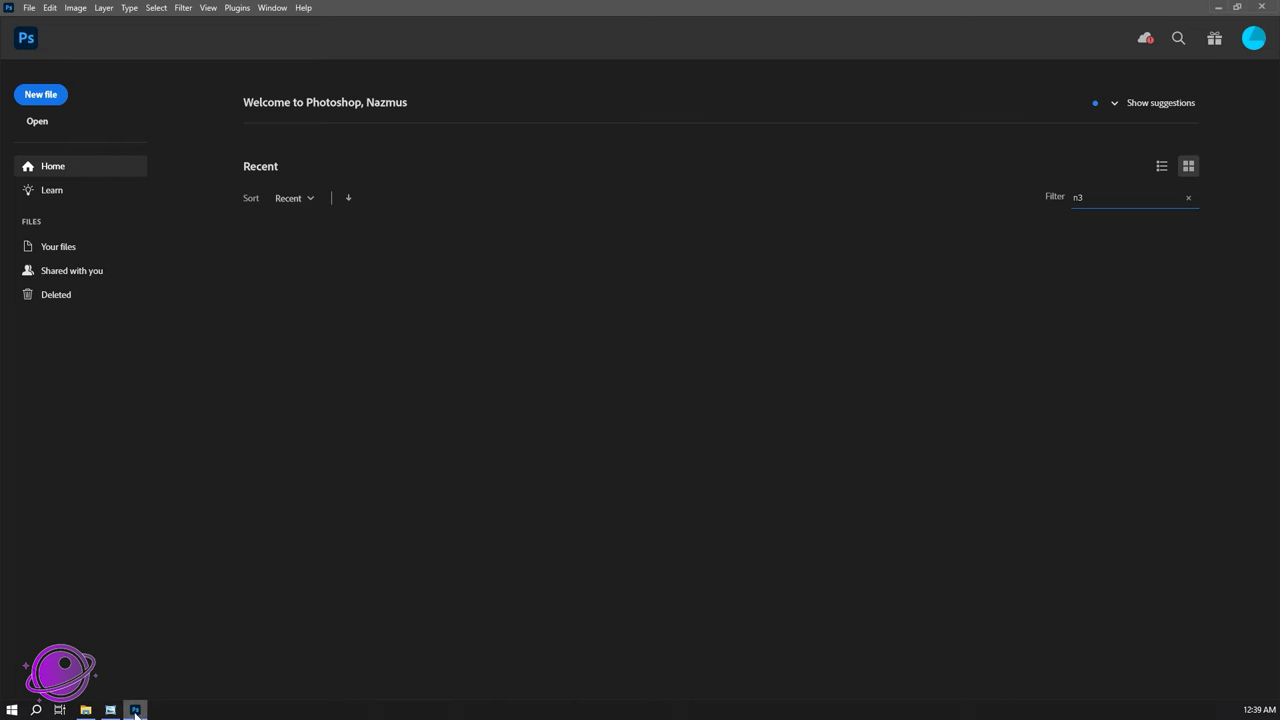
{"action": "left_click", "coordinate": [85, 710]}
{"action": "left_click", "coordinate": [1234, 7]}
{"action": "left_click_drag", "start_coordinate": [1035, 330], "coordinate": [517, 257]}
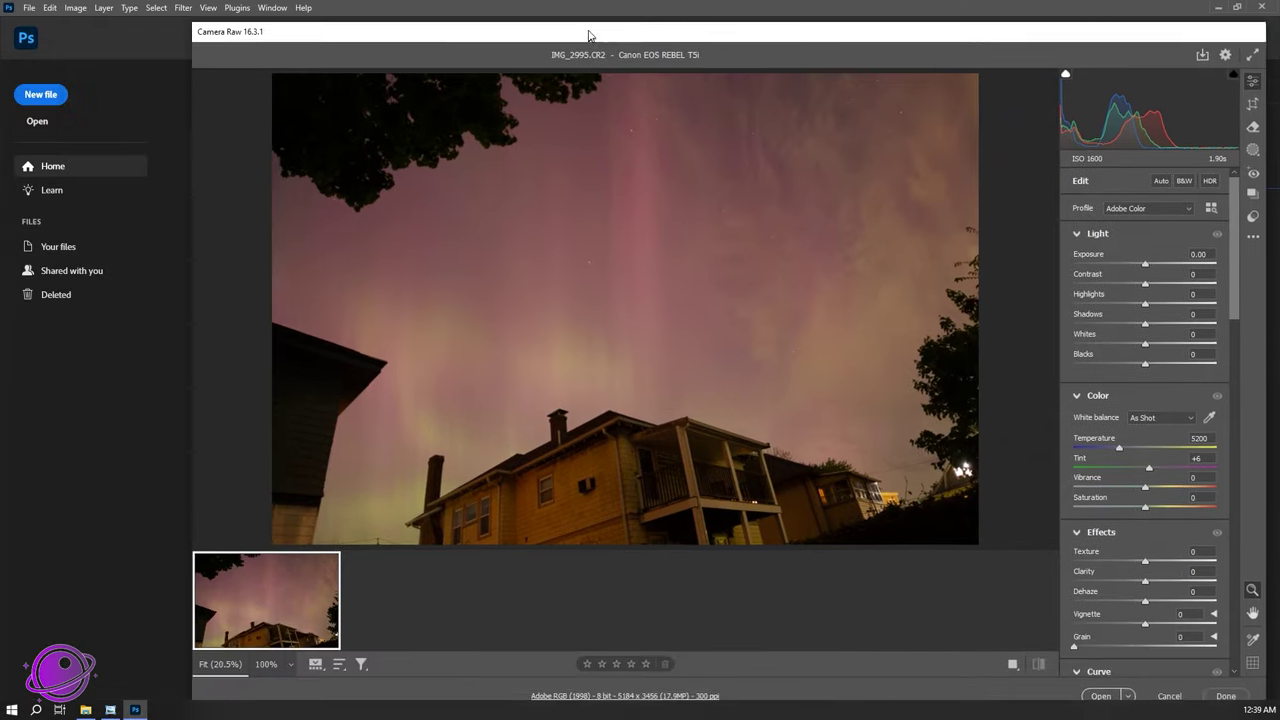
Move the Camera Raw window up to the top and collapse the filmstrip
{"action": "left_click_drag", "start_coordinate": [589, 36], "coordinate": [514, 140]}
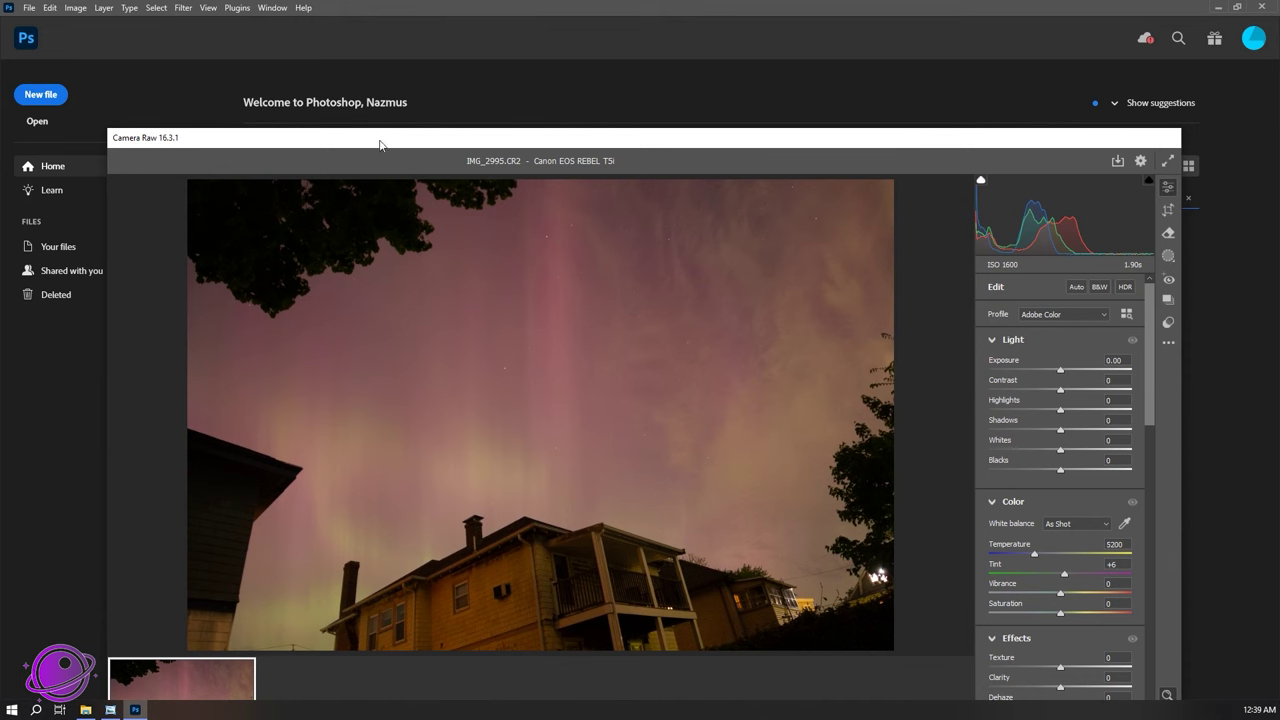
{"action": "left_click_drag", "start_coordinate": [380, 145], "coordinate": [372, 38]}
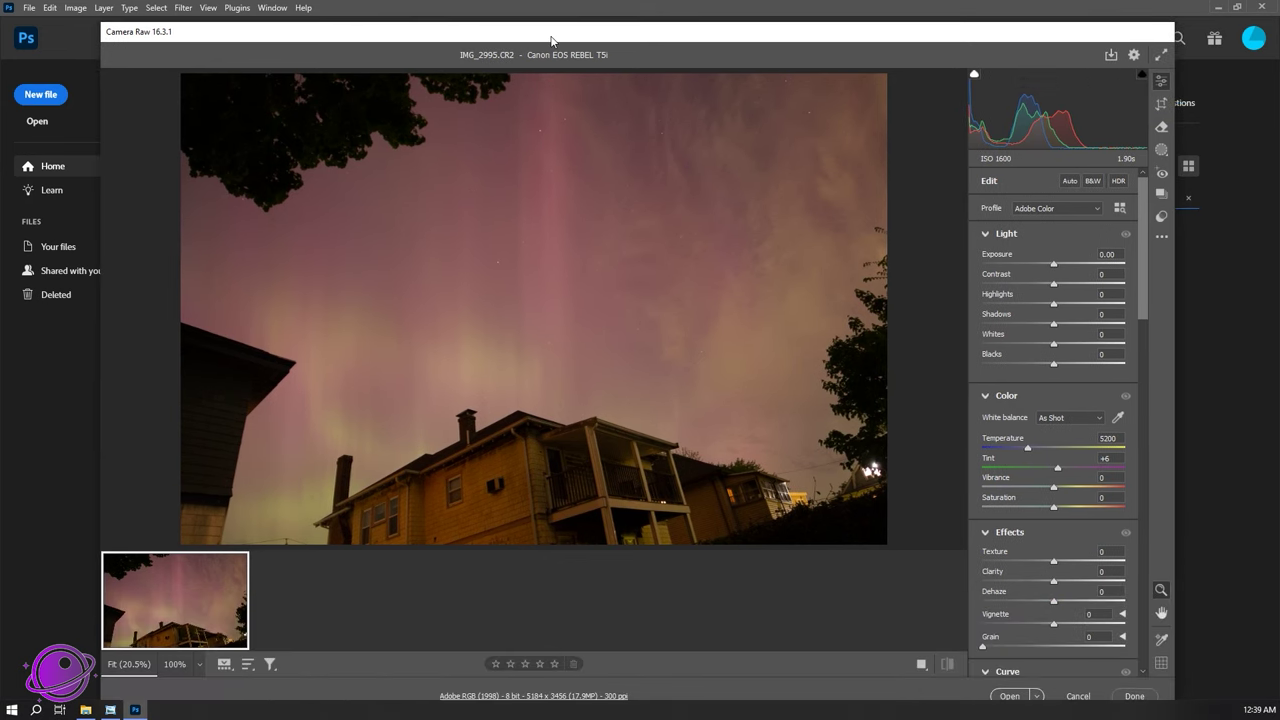
{"action": "left_click_drag", "start_coordinate": [551, 38], "coordinate": [551, 27]}
{"action": "left_click_drag", "start_coordinate": [503, 538], "coordinate": [497, 580]}
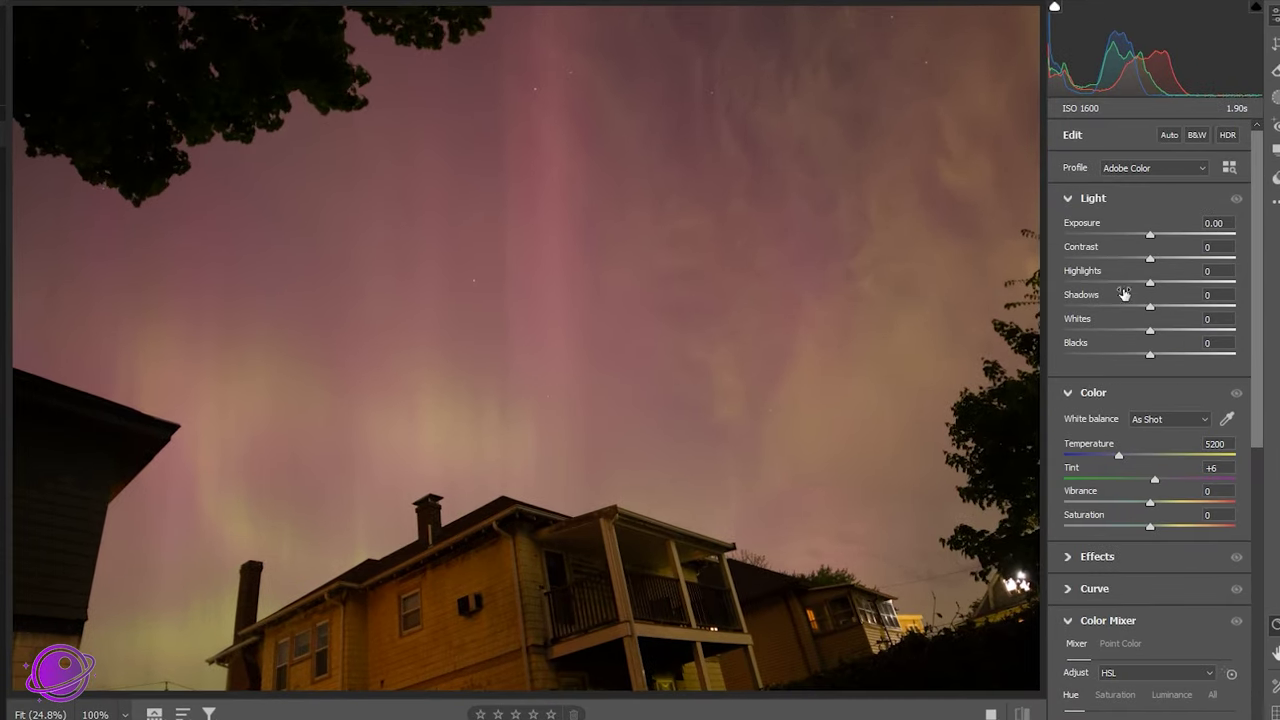
In Optics, enable profile corrections with the Samyang 14mm f/2.8 lens profile
{"action": "scroll", "coordinate": [1215, 457], "scroll_direction": "down", "scroll_amount": 5}
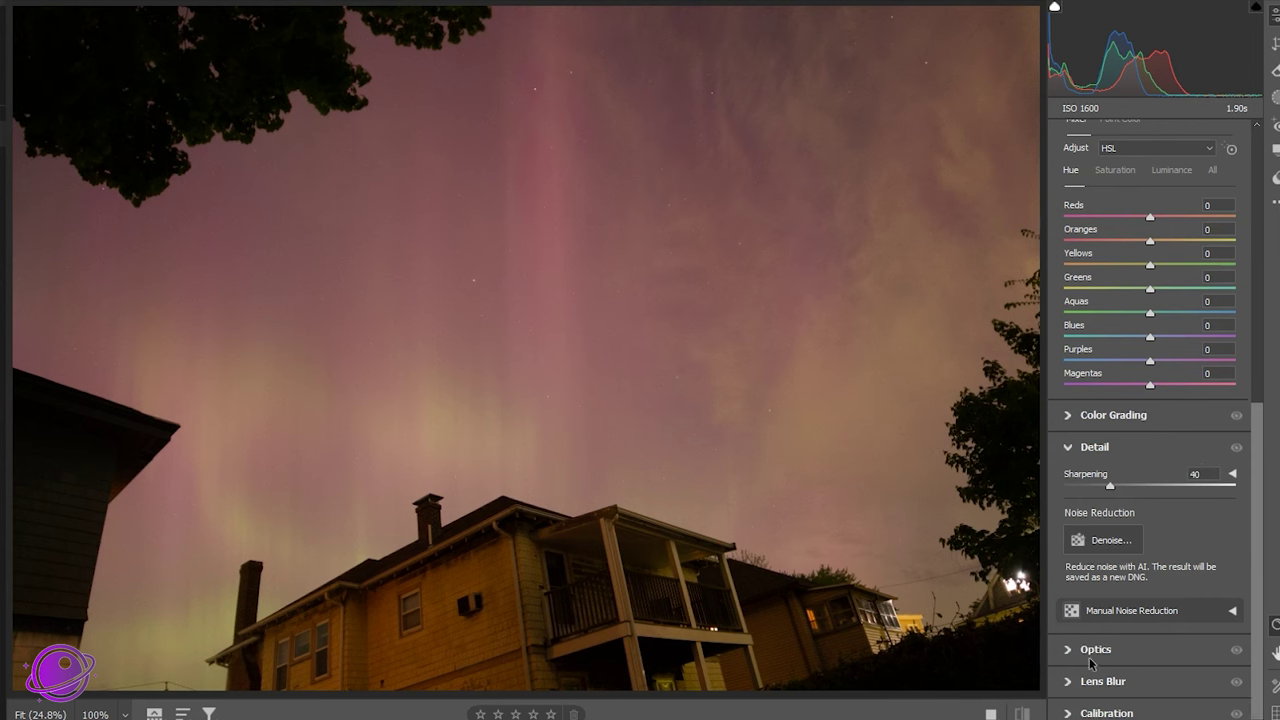
{"action": "left_click", "coordinate": [1067, 650]}
{"action": "scroll", "coordinate": [1157, 550], "scroll_direction": "down", "scroll_amount": 1}
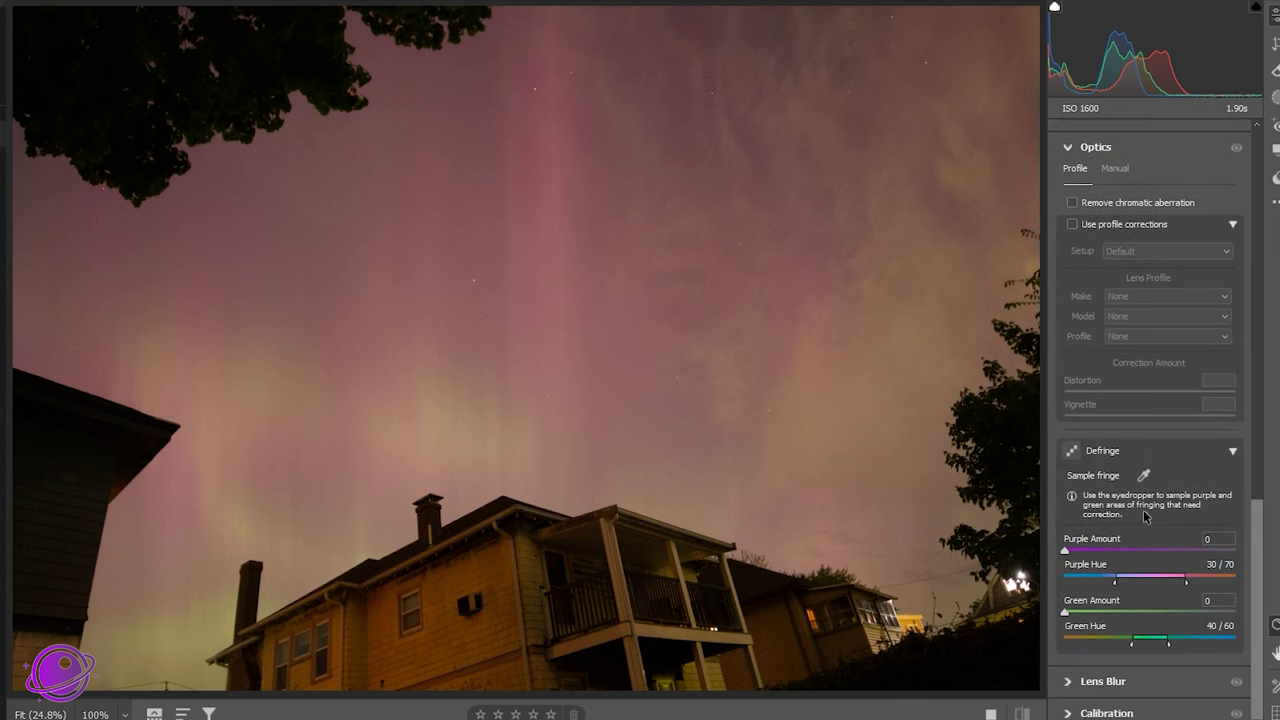
{"action": "scroll", "coordinate": [1188, 362], "scroll_direction": "up", "scroll_amount": 4}
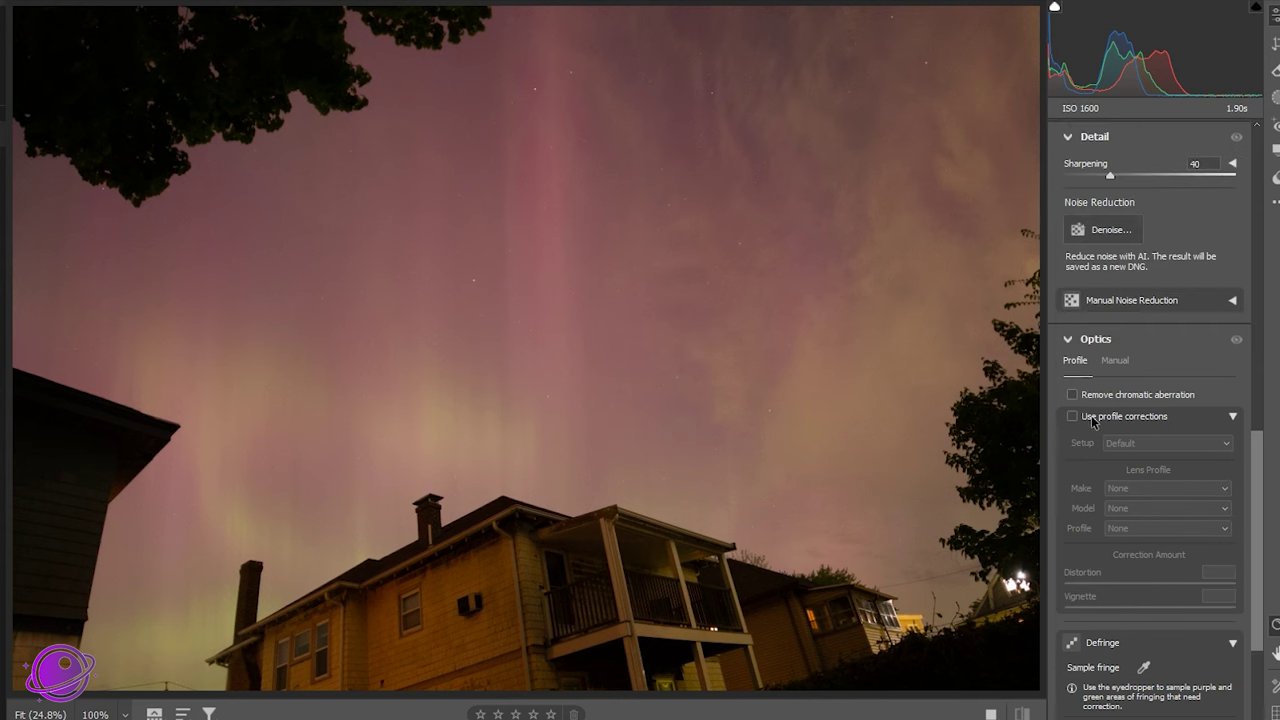
{"action": "left_click", "coordinate": [1072, 416]}
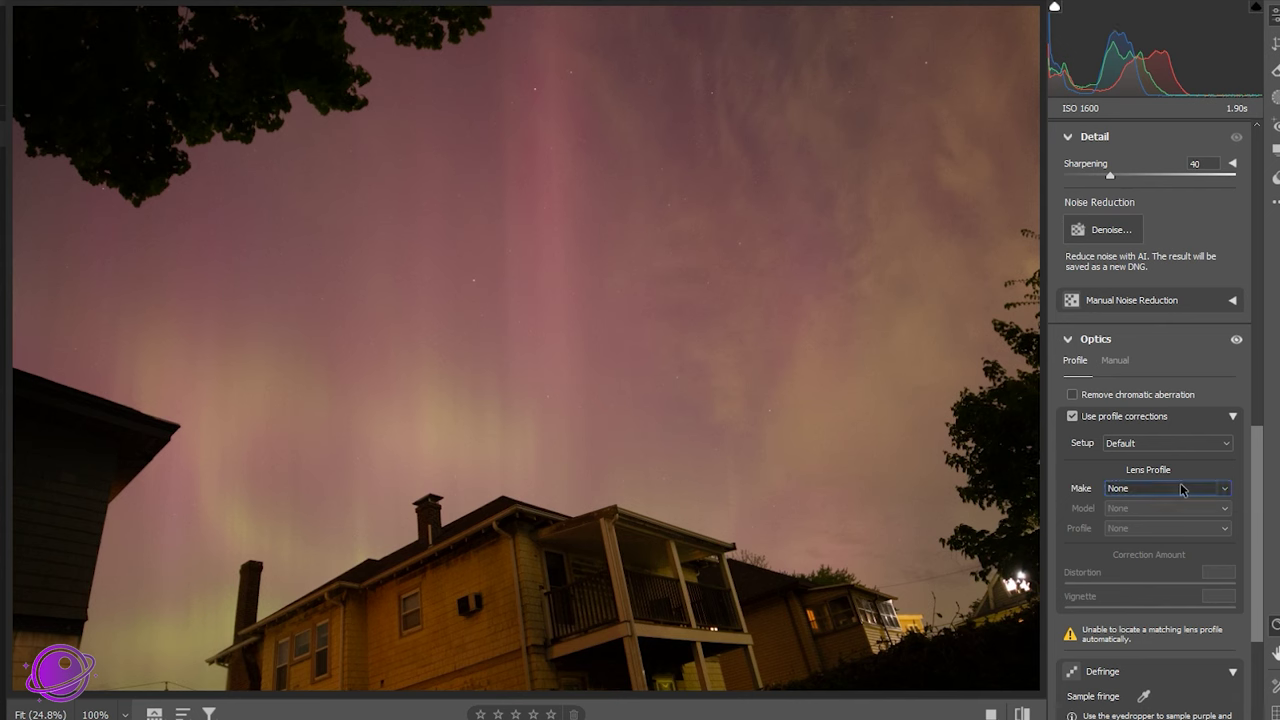
{"action": "left_click", "coordinate": [1160, 488]}
{"action": "scroll", "coordinate": [1145, 461], "scroll_direction": "down", "scroll_amount": 4}
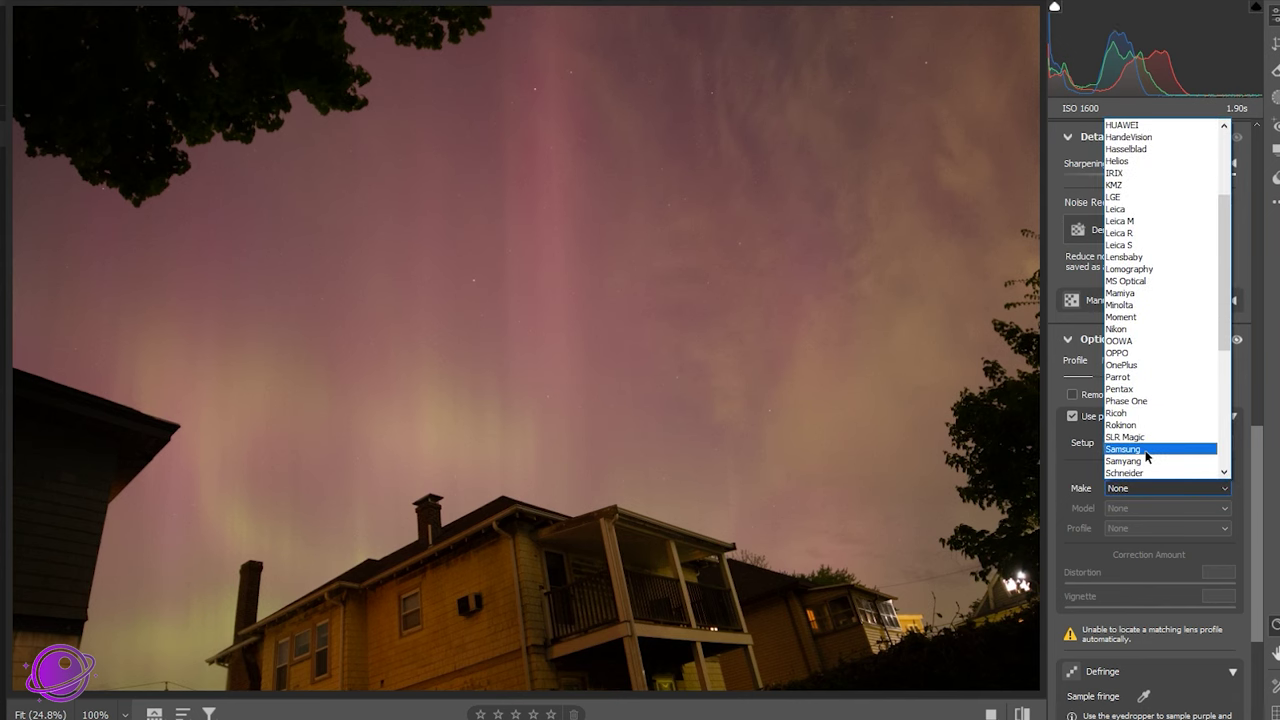
{"action": "left_click", "coordinate": [1145, 461]}
{"action": "left_click", "coordinate": [1150, 508]}
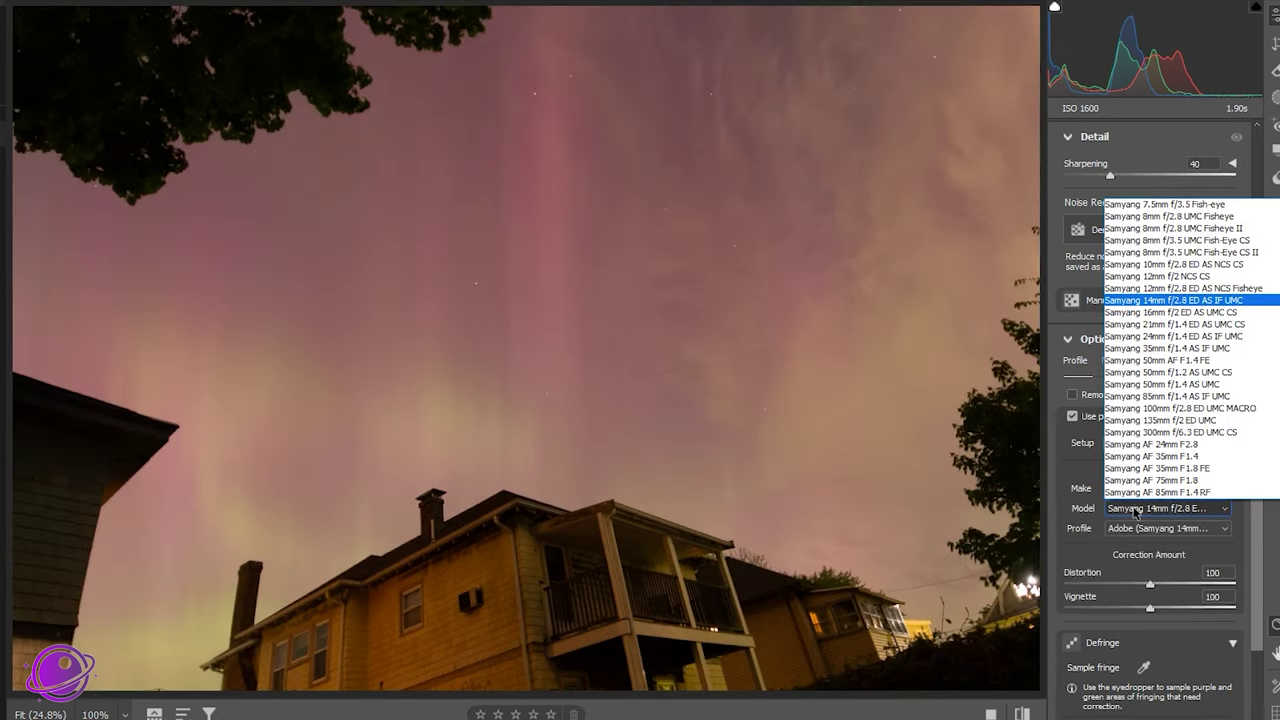
{"action": "left_click", "coordinate": [1065, 484]}
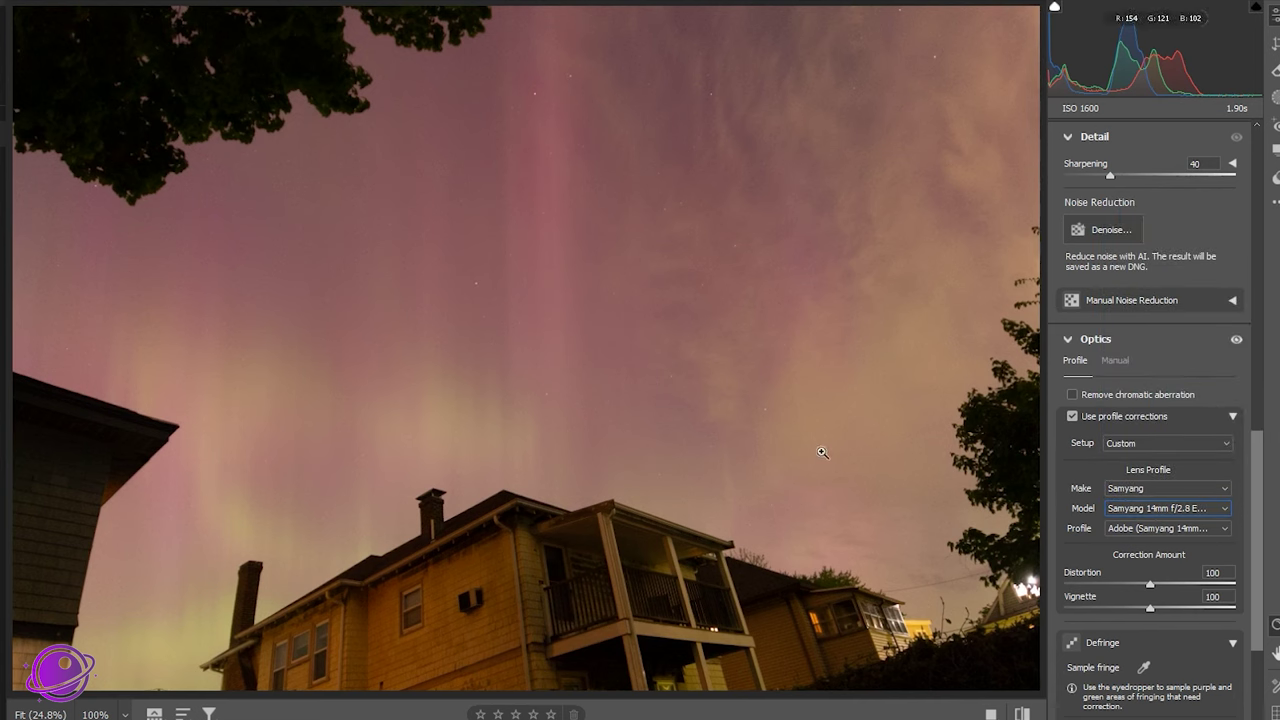
Compare the photo with lens corrections off and on, then collapse Optics
{"action": "left_click", "coordinate": [1237, 341]}
{"action": "left_click", "coordinate": [1237, 341]}
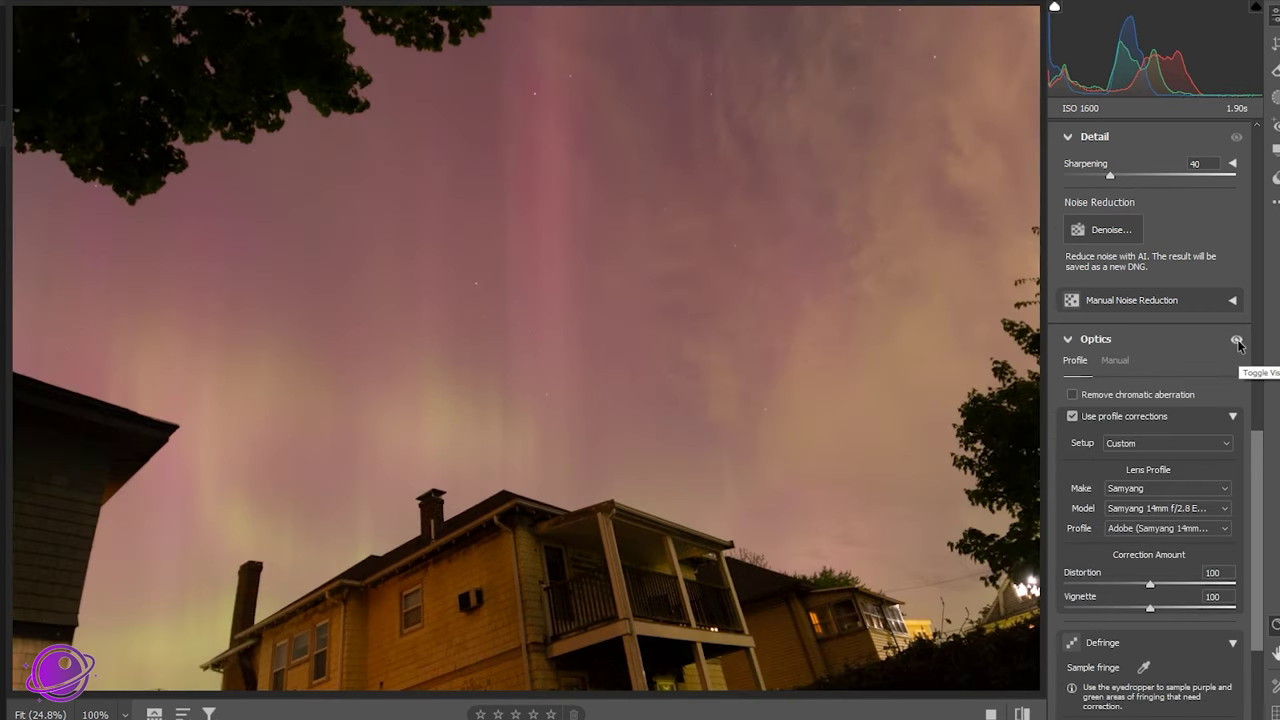
{"action": "left_click", "coordinate": [1237, 341]}
{"action": "left_click", "coordinate": [1237, 341]}
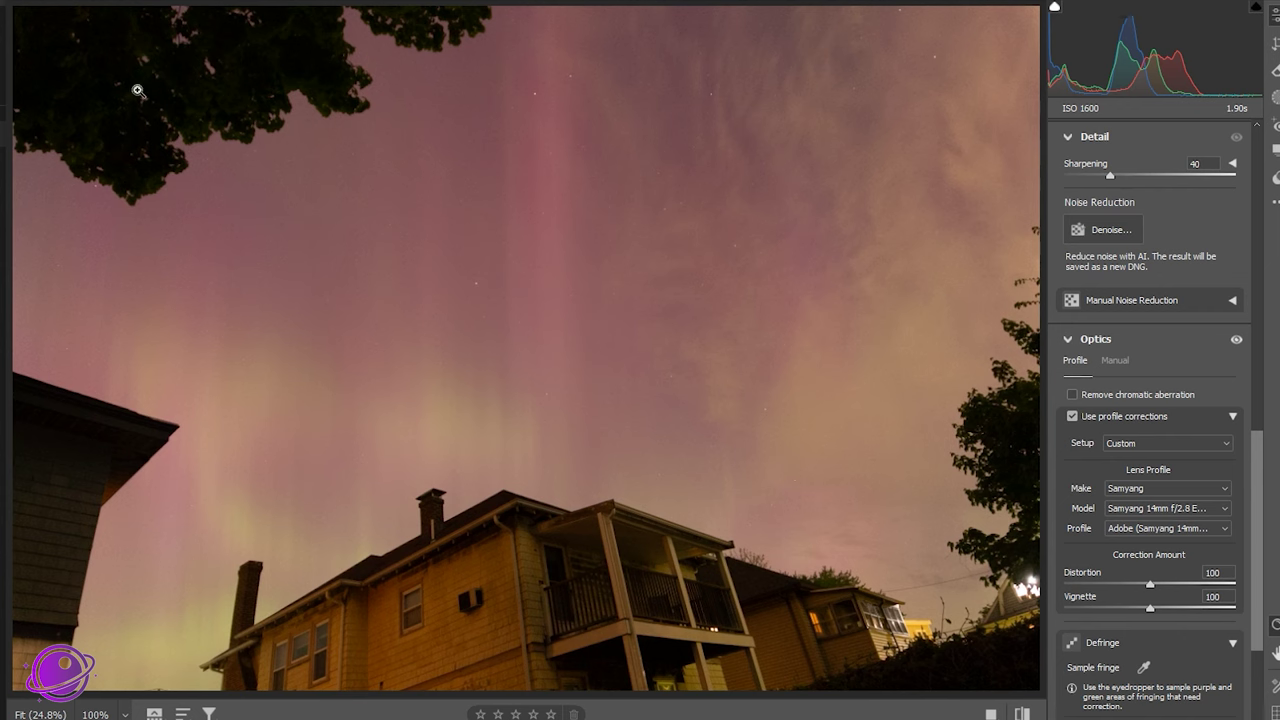
{"action": "left_click", "coordinate": [1069, 340]}
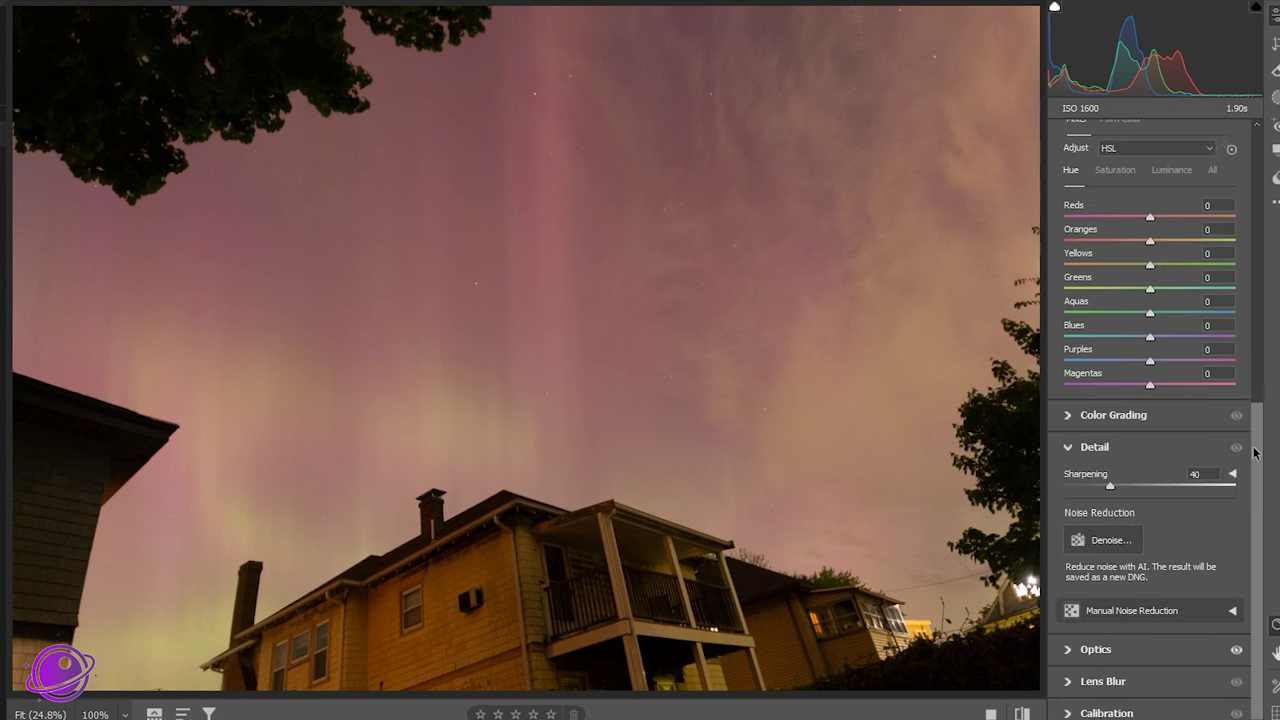
Set Light to Exposure +0.05, Contrast +50, Shadows +10, Whites +10, Blacks +7
{"action": "scroll", "coordinate": [1200, 400], "scroll_direction": "up", "scroll_amount": 6}
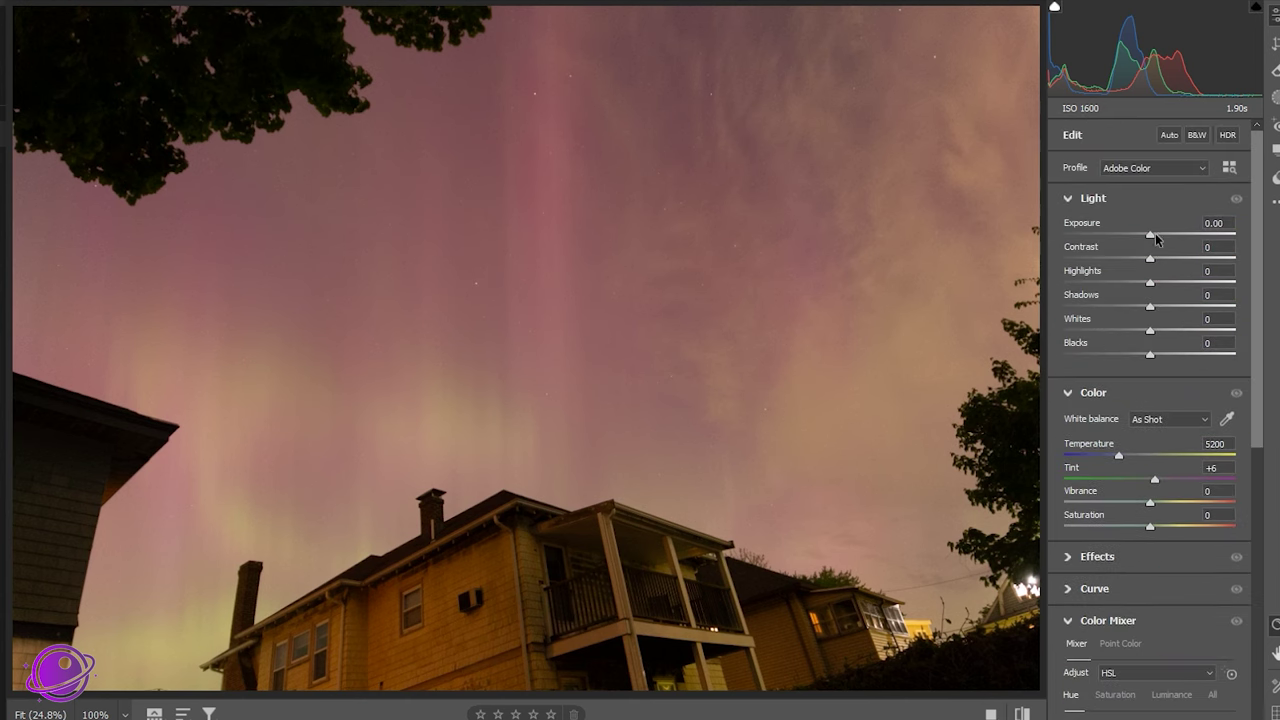
{"action": "left_click_drag", "start_coordinate": [1151, 237], "coordinate": [1153, 238]}
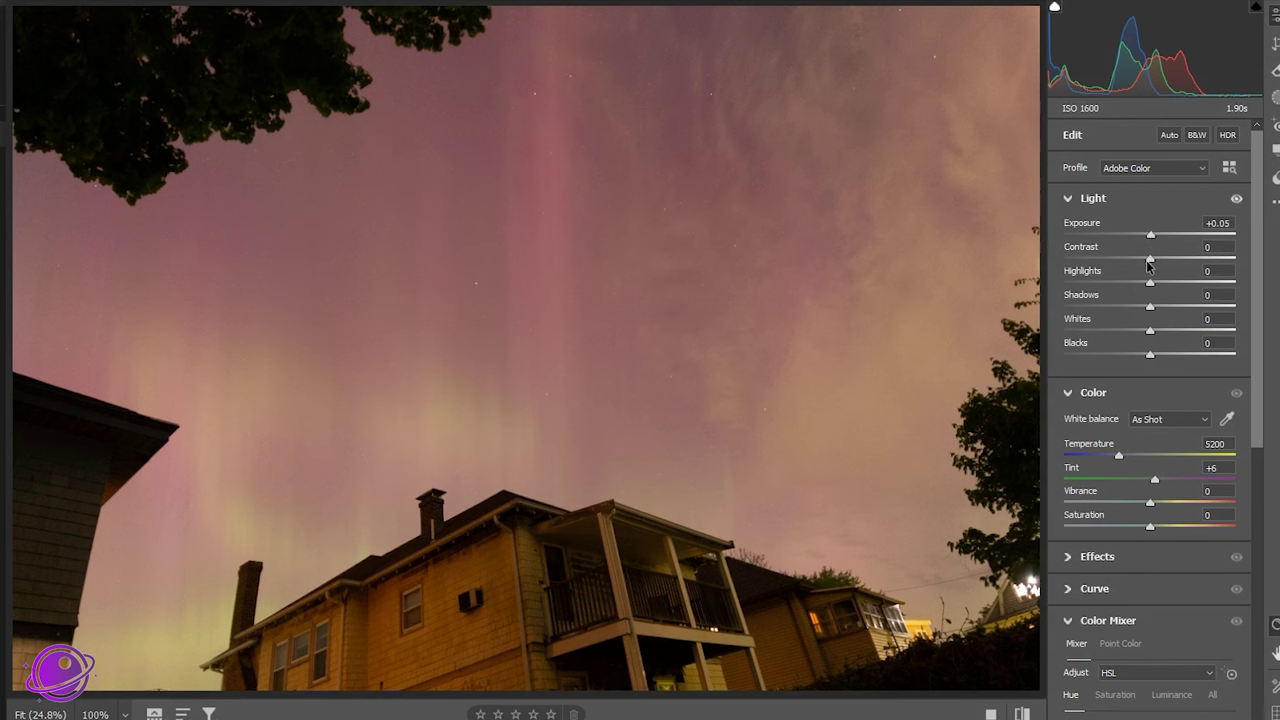
{"action": "left_click_drag", "start_coordinate": [1150, 260], "coordinate": [1192, 262]}
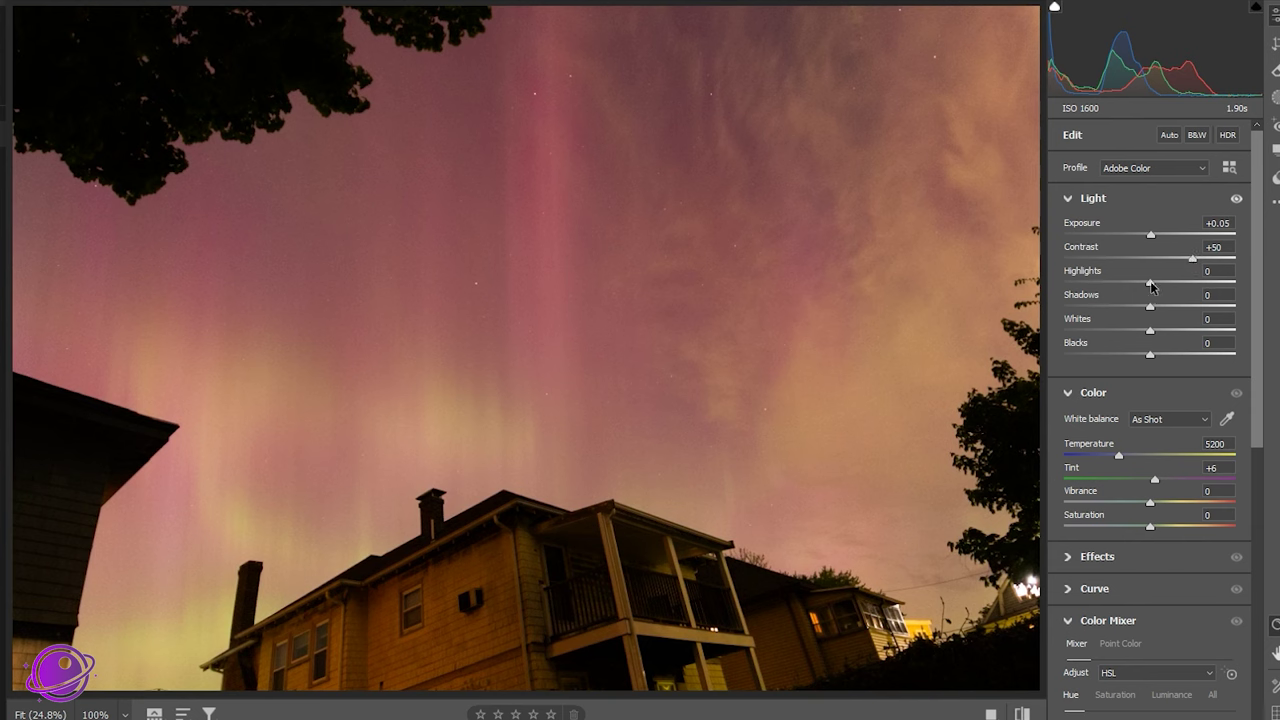
{"action": "left_click_drag", "start_coordinate": [1149, 308], "coordinate": [1157, 312]}
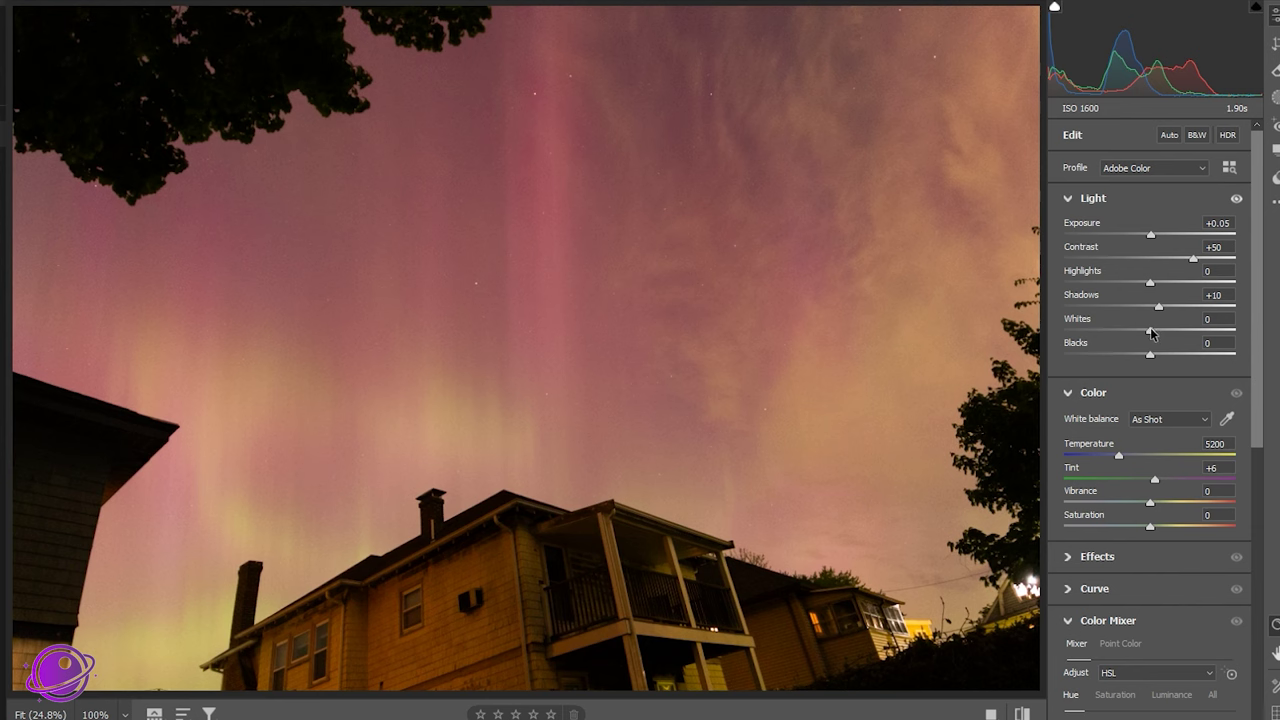
{"action": "left_click_drag", "start_coordinate": [1155, 333], "coordinate": [1160, 334]}
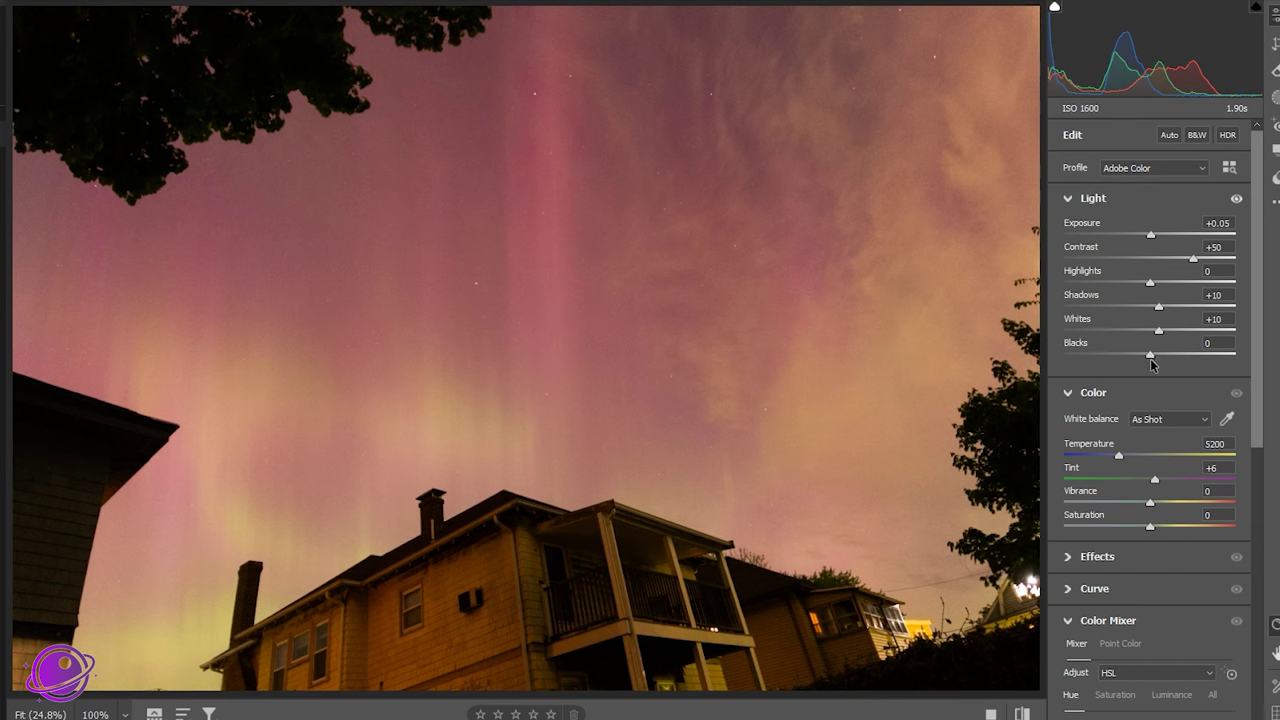
{"action": "left_click_drag", "start_coordinate": [1152, 361], "coordinate": [1157, 362]}
Toggle the Light adjustments off and on, leaving them hidden for comparison
{"action": "left_click", "coordinate": [1237, 199]}
{"action": "left_click", "coordinate": [1237, 199]}
{"action": "left_click", "coordinate": [1237, 199]}
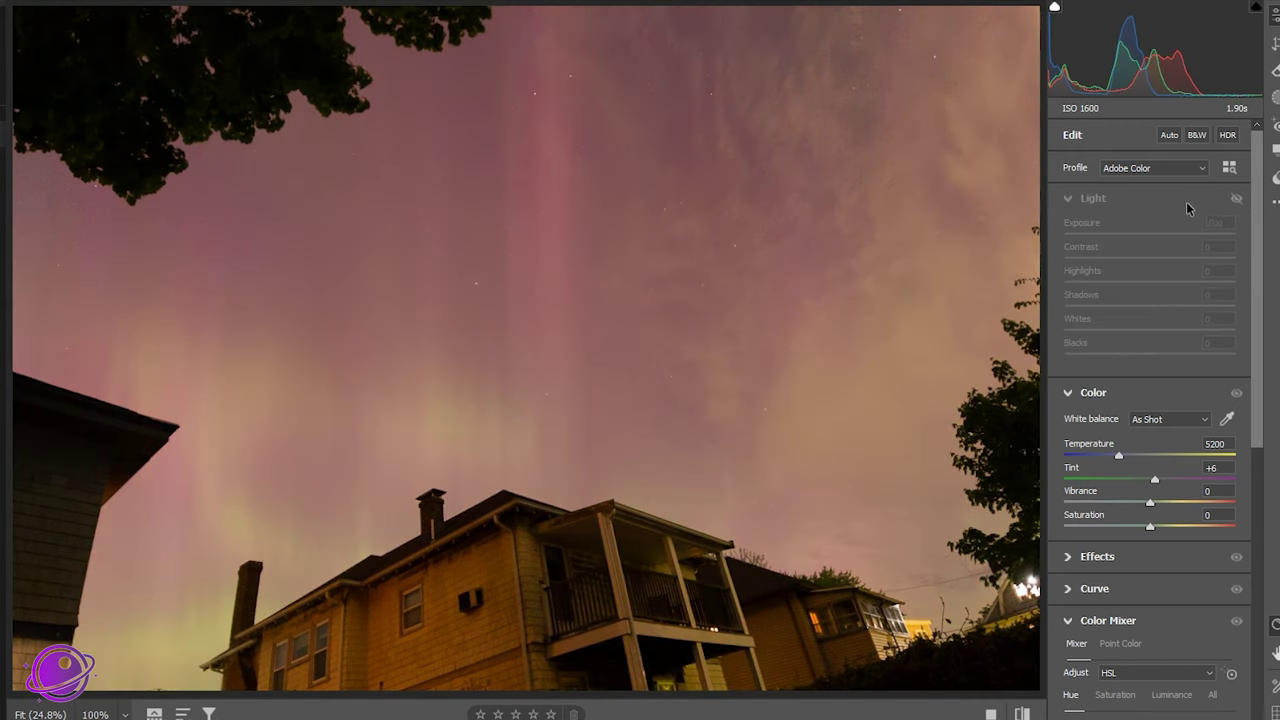
Re-enable the Light adjustments, then try raising Vibrance and reset it to 0
{"action": "key", "text": "p"}
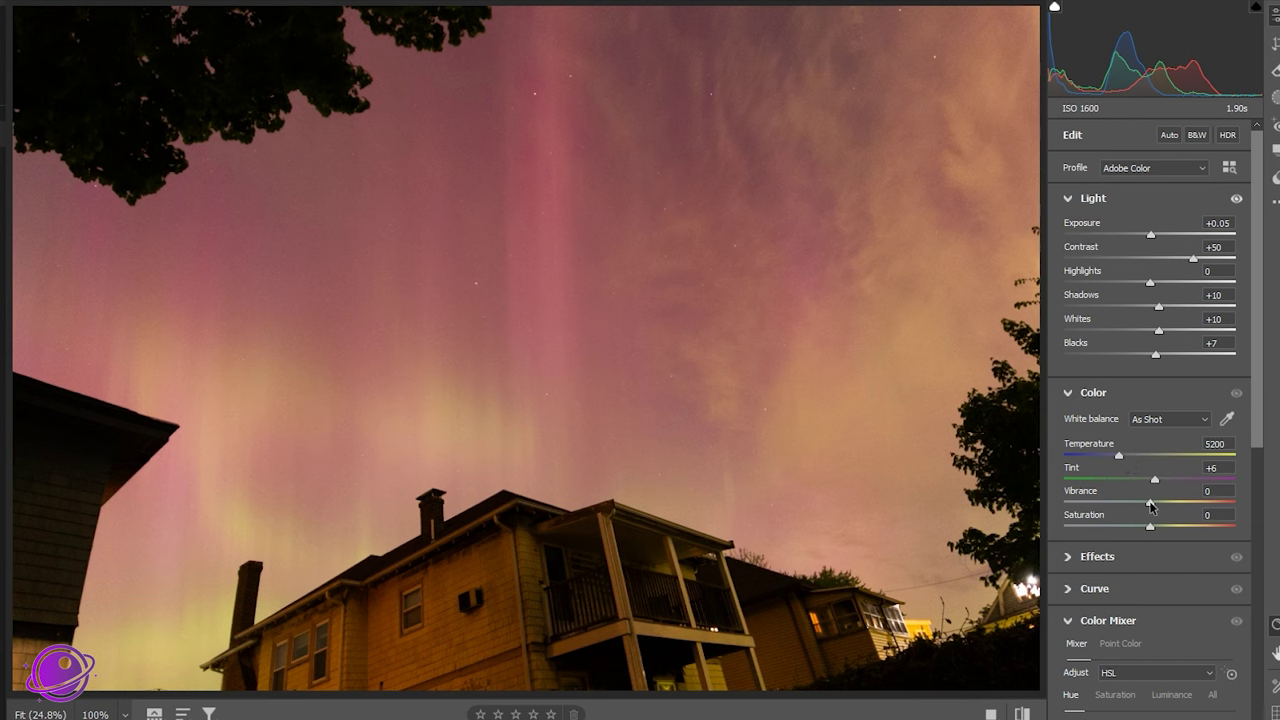
{"action": "mouse_move", "coordinate": [1151, 507]}
{"action": "left_mouse_down"}
{"action": "mouse_move", "coordinate": [1172, 507]}
{"action": "mouse_move", "coordinate": [1138, 508]}
{"action": "mouse_move", "coordinate": [1176, 508]}
{"action": "left_mouse_up"}
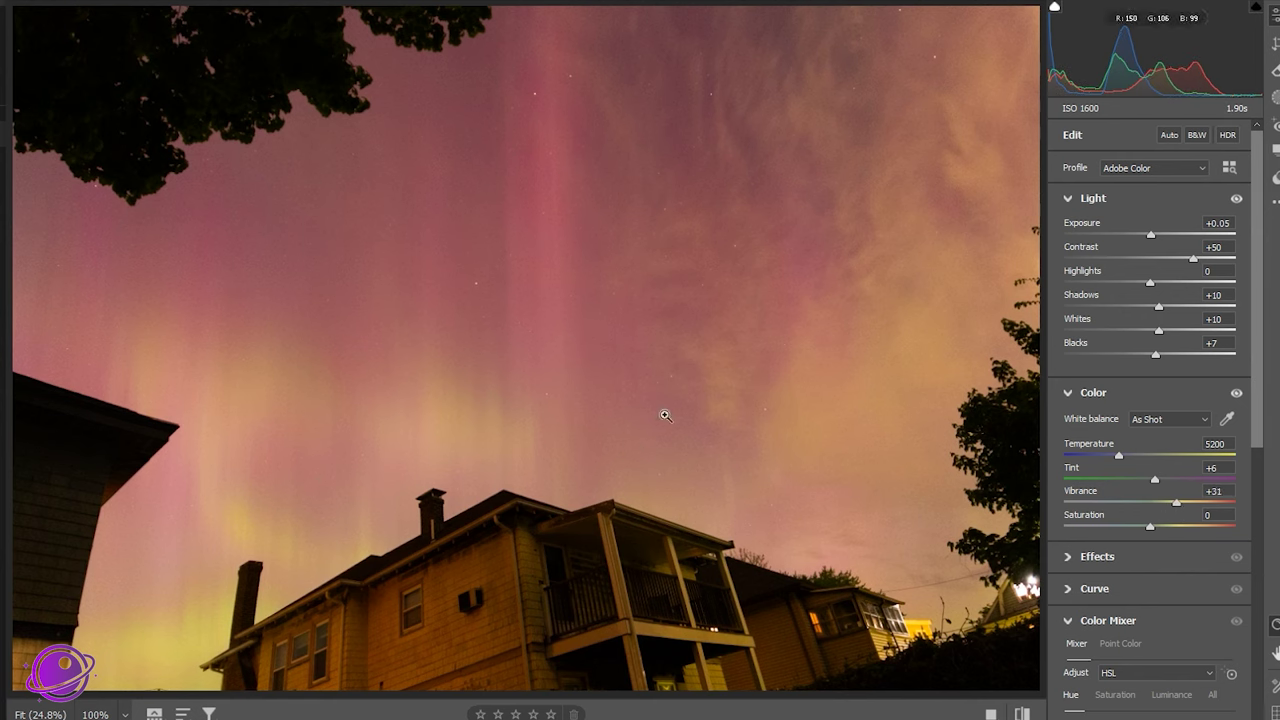
{"action": "double_click", "coordinate": [1179, 507]}
{"action": "scroll", "coordinate": [1212, 492], "scroll_direction": "down", "scroll_amount": 4}
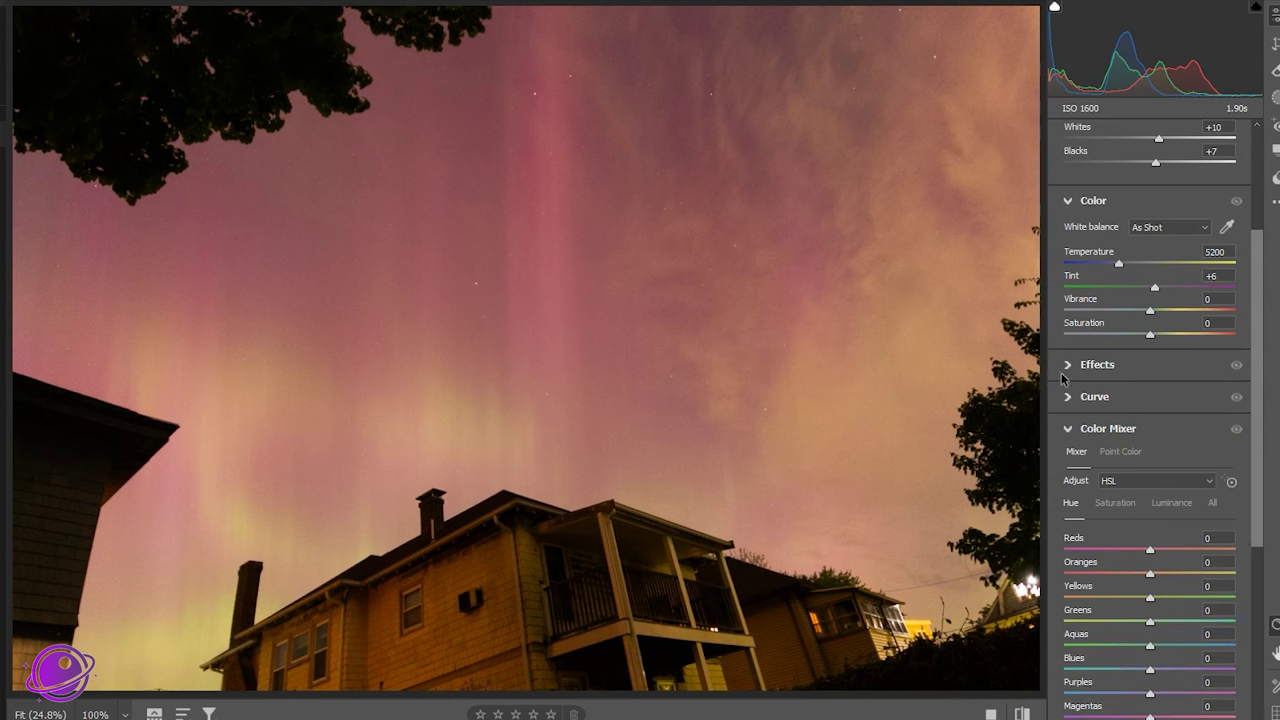
{"action": "scroll", "coordinate": [1105, 430], "scroll_direction": "down", "scroll_amount": 4}
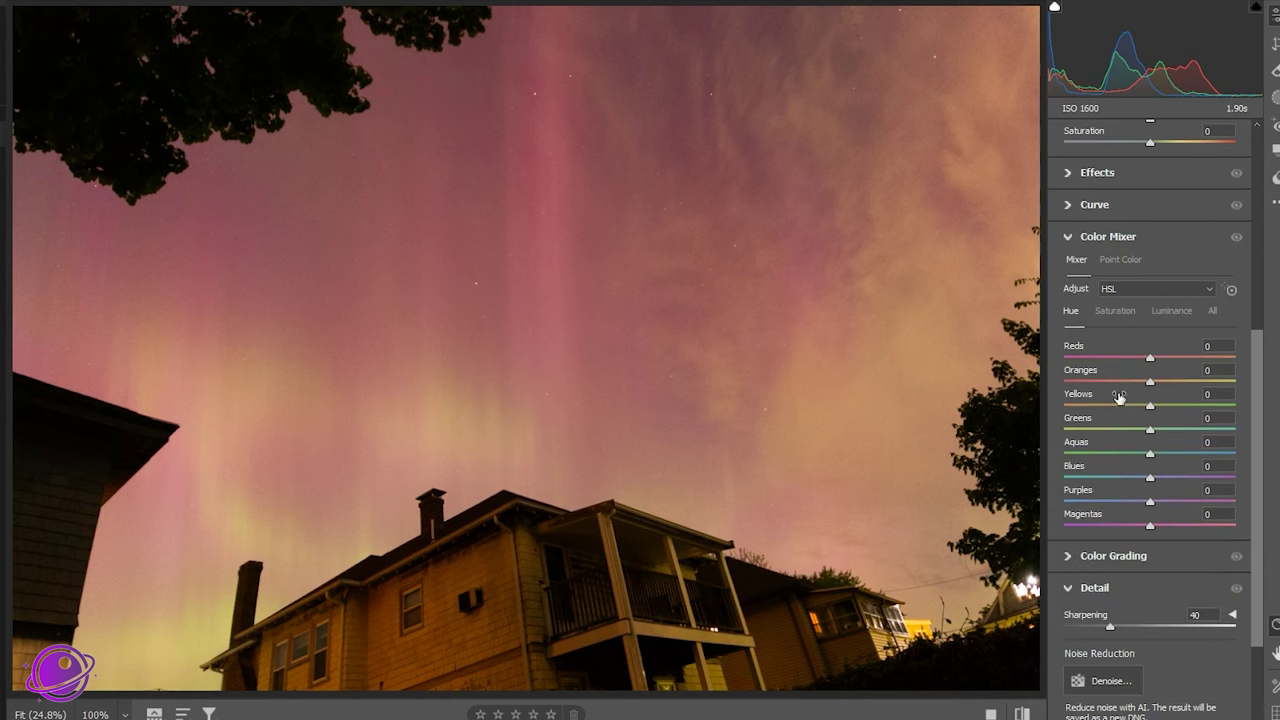
In Effects, set Dehaze to +25 and Clarity to +10, comparing before and after
{"action": "left_click", "coordinate": [1067, 174]}
{"action": "scroll", "coordinate": [1180, 330], "scroll_direction": "up", "scroll_amount": 2}
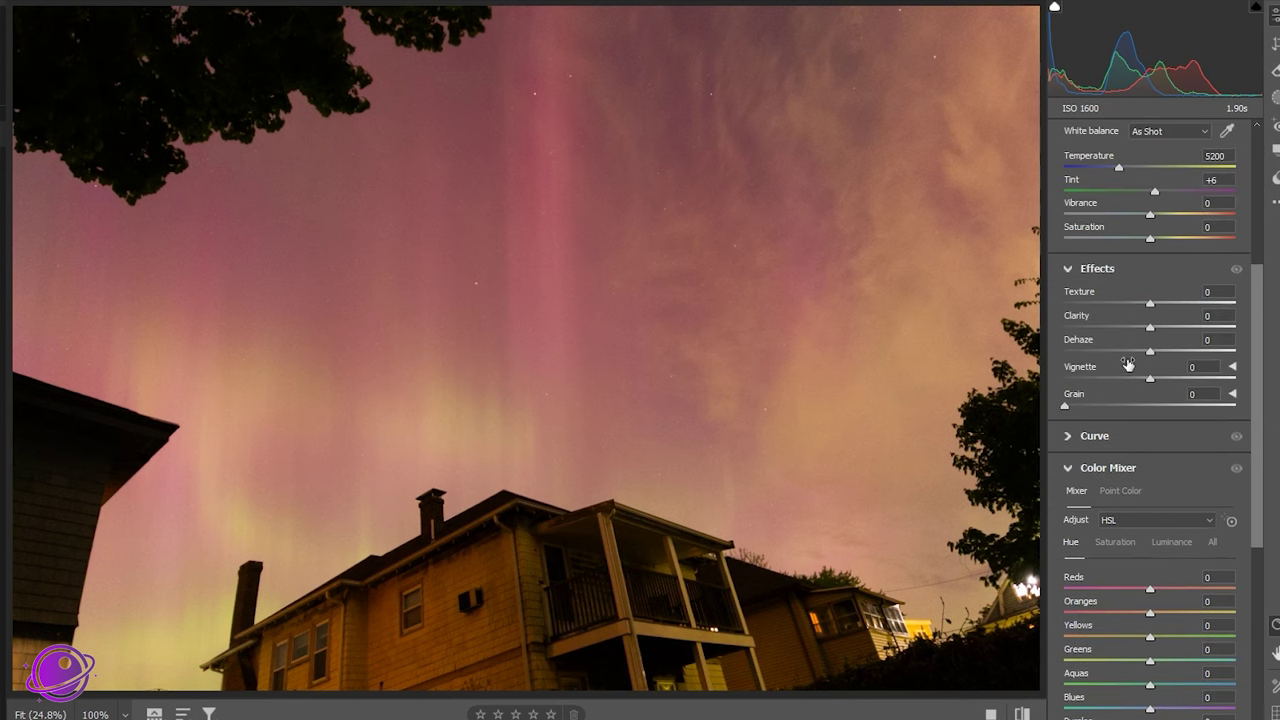
{"action": "left_click_drag", "start_coordinate": [1153, 357], "coordinate": [1176, 356]}
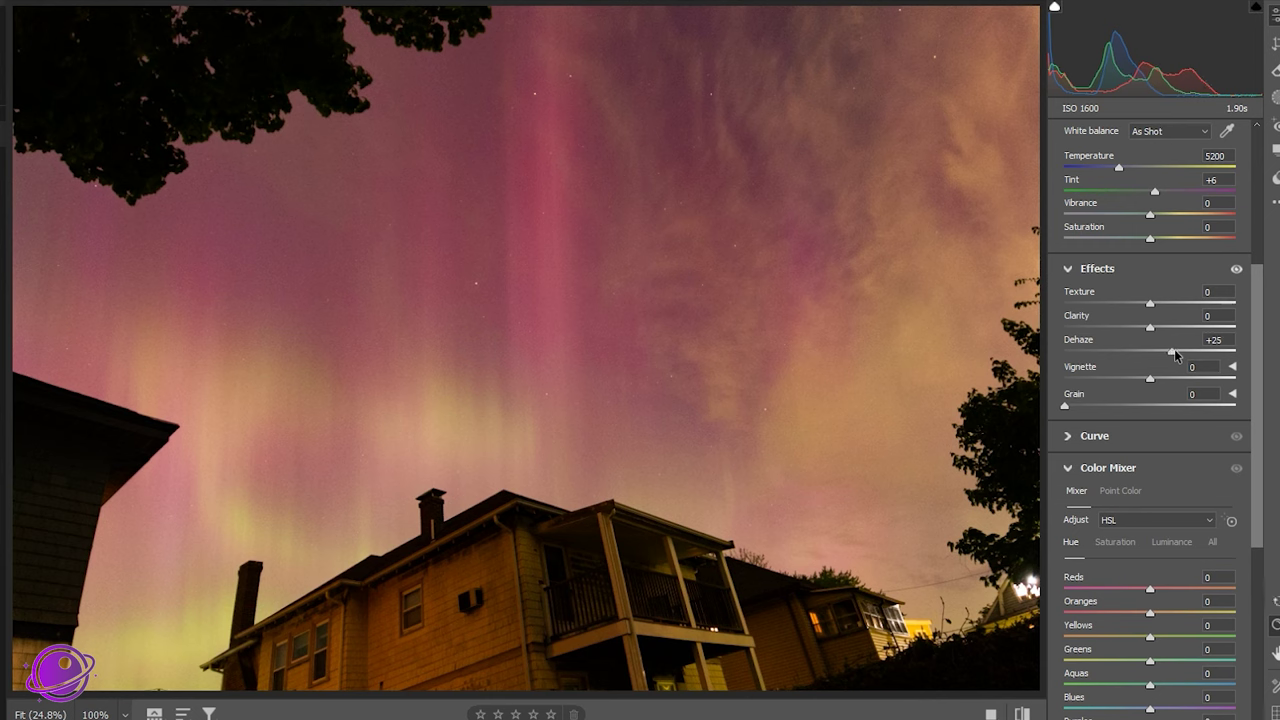
{"action": "left_click", "coordinate": [1236, 270]}
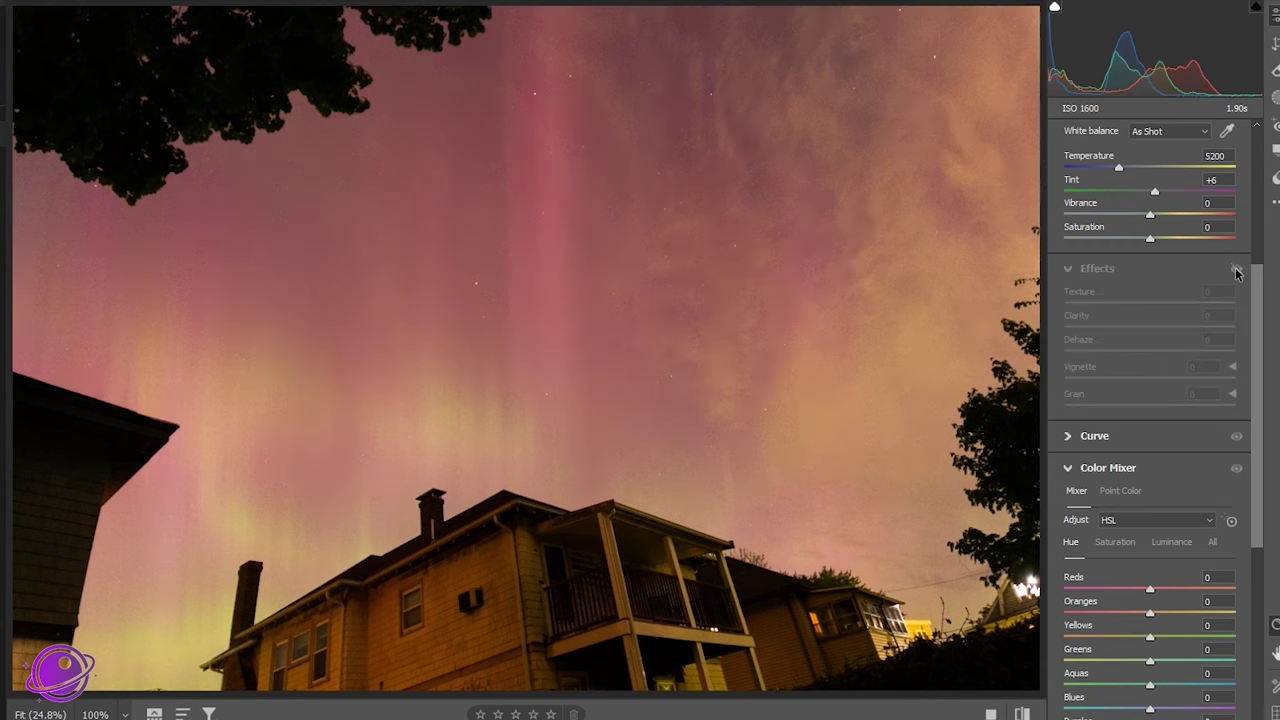
{"action": "left_click", "coordinate": [1236, 270]}
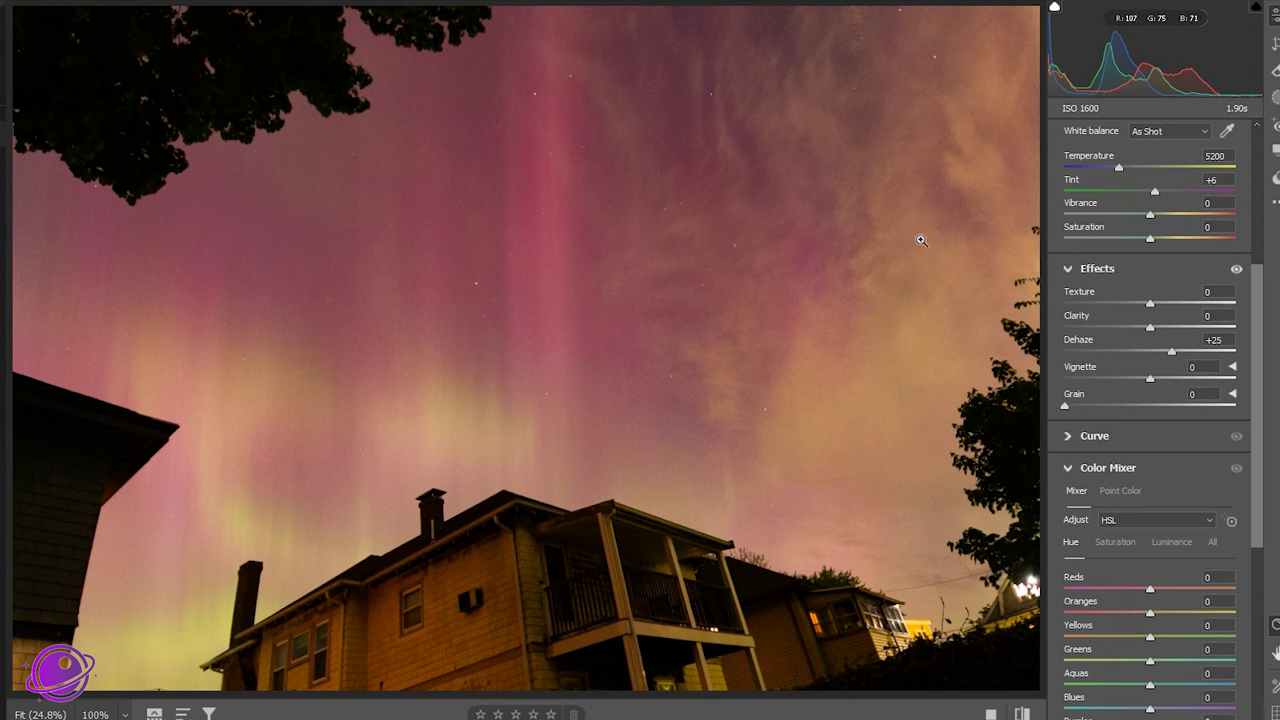
{"action": "left_click_drag", "start_coordinate": [1151, 330], "coordinate": [1162, 324]}
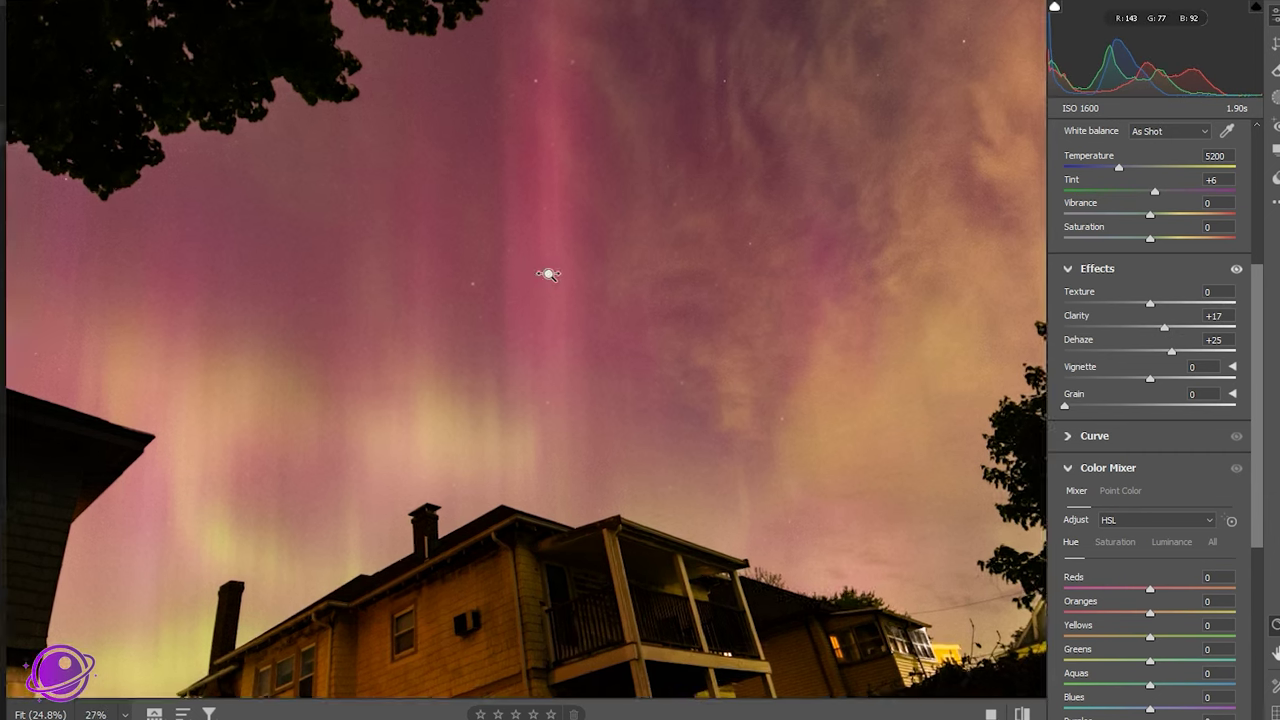
{"action": "left_click_drag", "start_coordinate": [548, 273], "coordinate": [627, 283]}
{"action": "left_click", "coordinate": [629, 285], "text": "alt"}
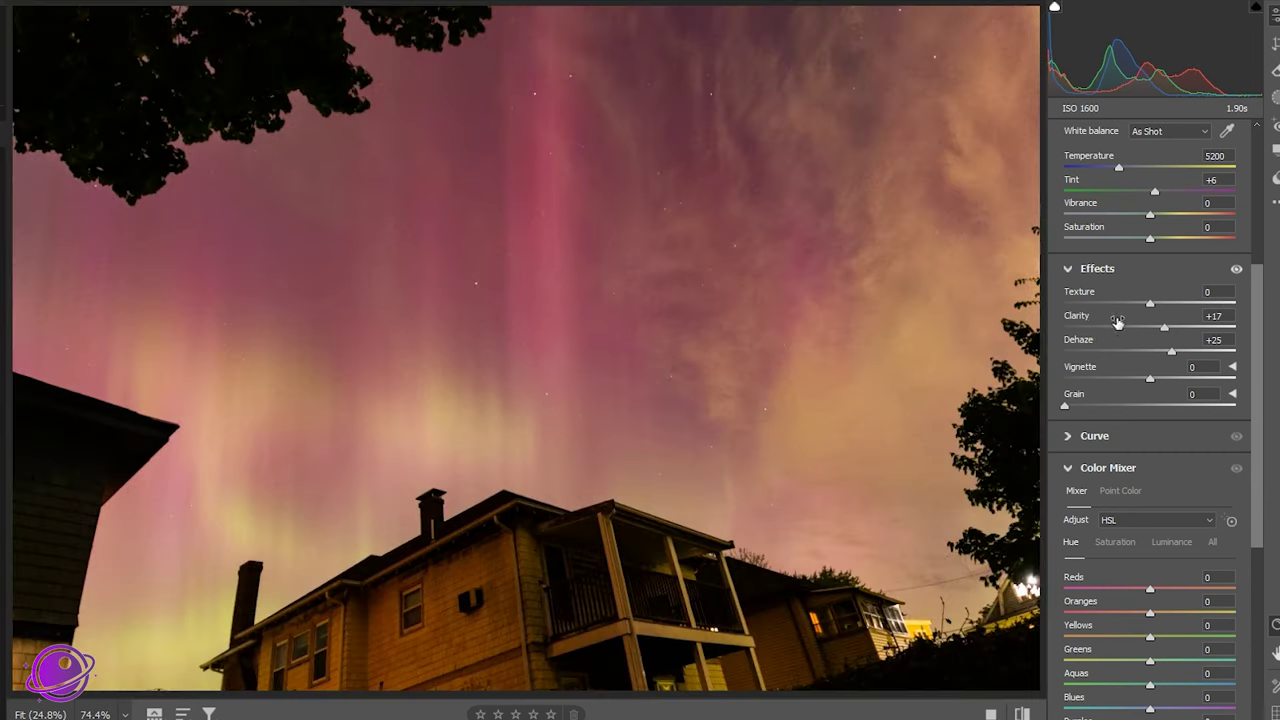
Set Texture to +3, toggling the Effects adjustments to compare with the original
{"action": "left_click_drag", "start_coordinate": [1149, 304], "coordinate": [1158, 305]}
{"action": "left_click", "coordinate": [1237, 270]}
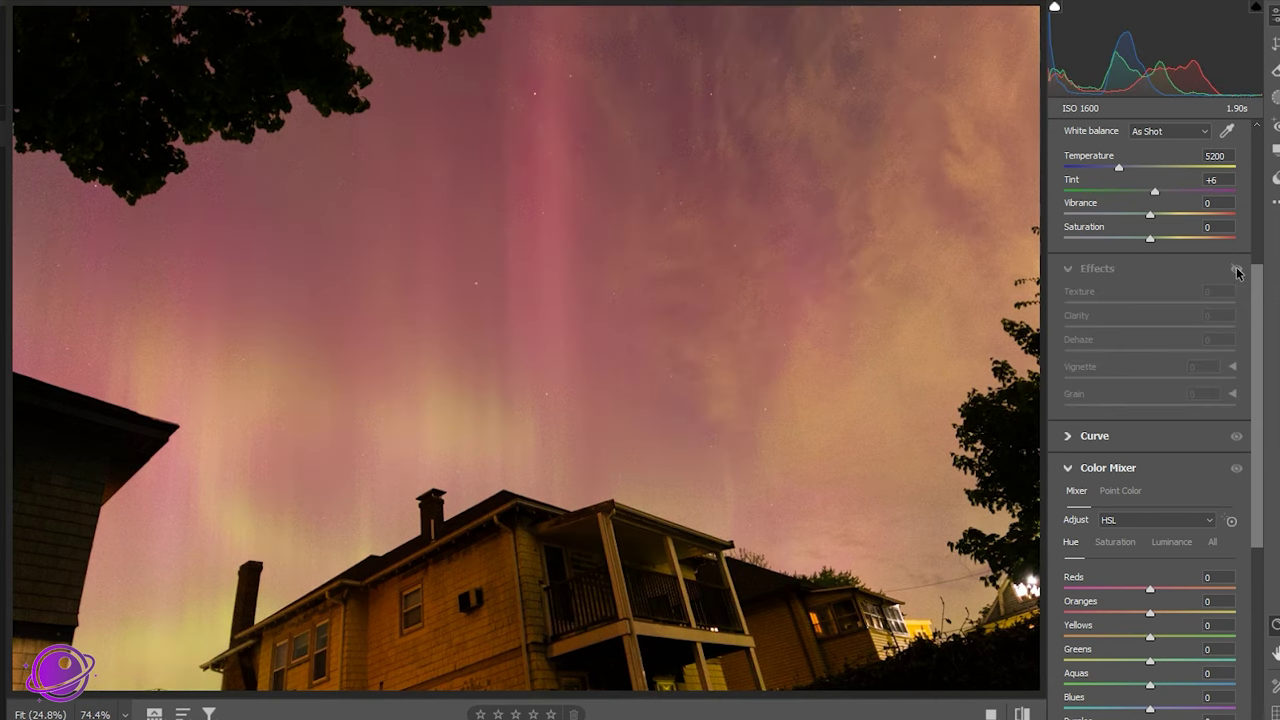
{"action": "left_click", "coordinate": [1237, 270]}
{"action": "left_click", "coordinate": [1237, 270]}
{"action": "left_click", "coordinate": [1237, 270]}
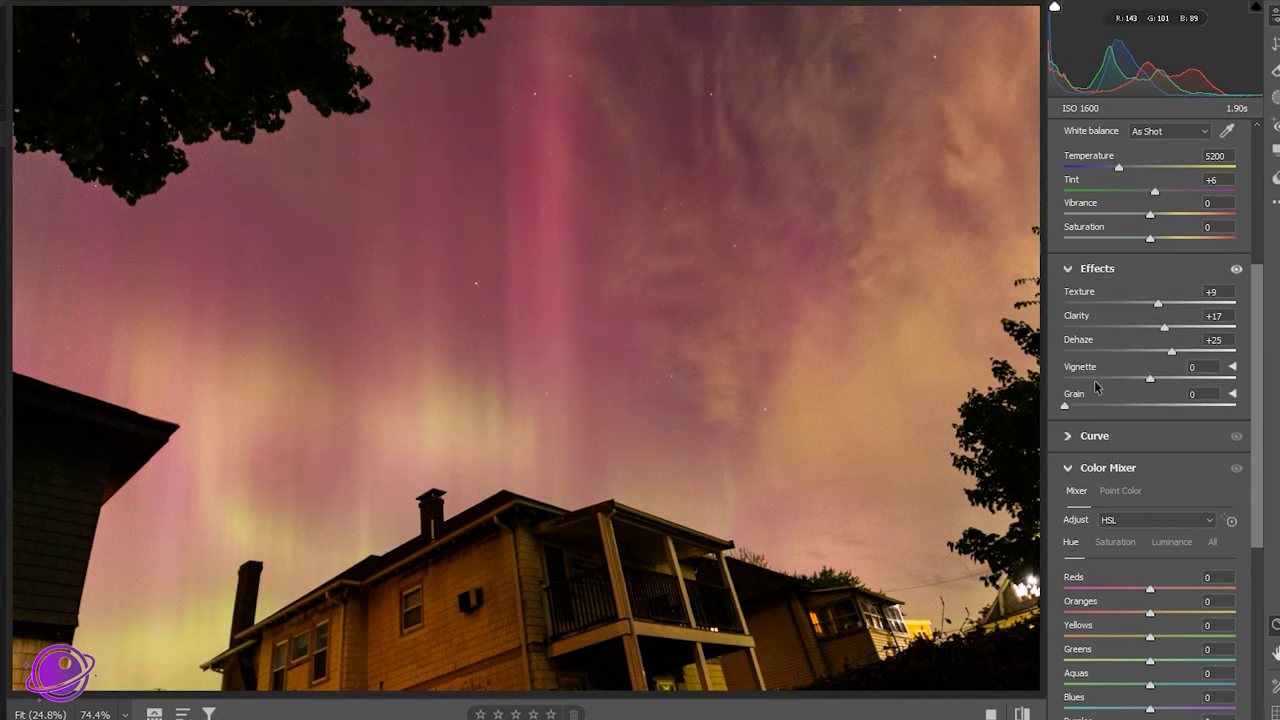
{"action": "mouse_move", "coordinate": [1158, 306]}
{"action": "left_mouse_down"}
{"action": "mouse_move", "coordinate": [1147, 308]}
{"action": "mouse_move", "coordinate": [1159, 328]}
{"action": "left_mouse_up"}
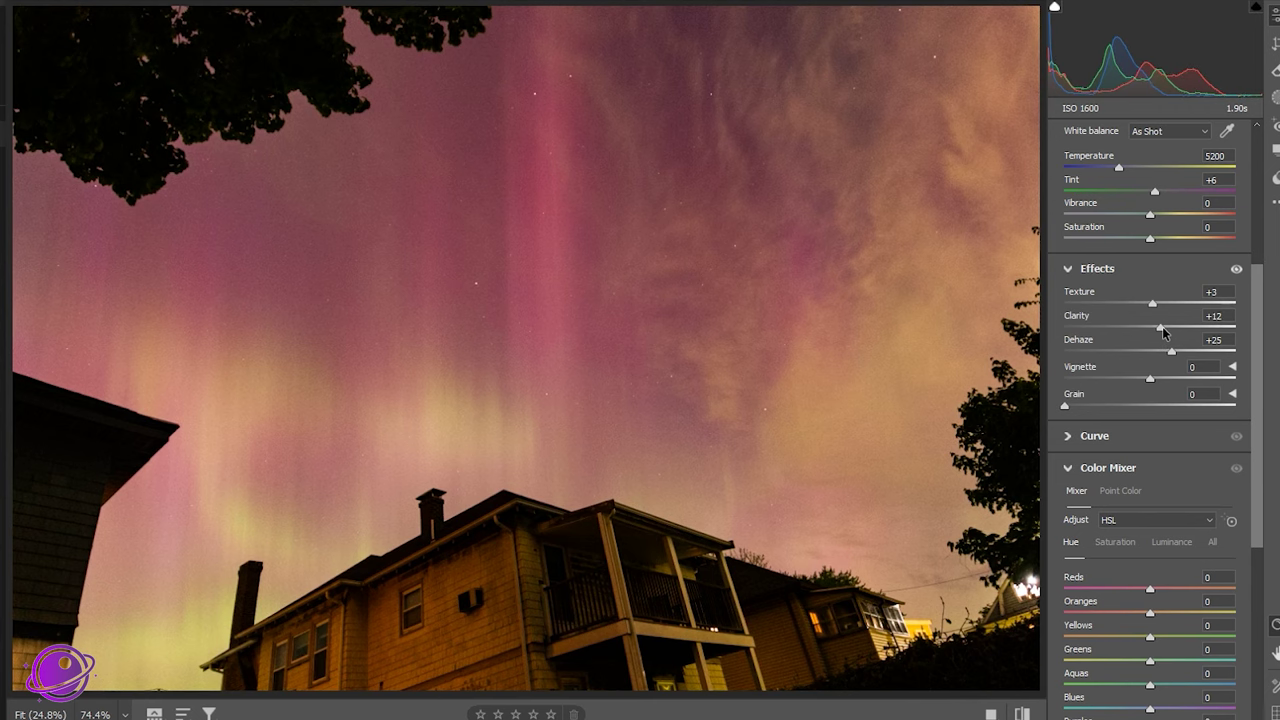
{"action": "left_click_drag", "start_coordinate": [268, 424], "coordinate": [215, 406]}
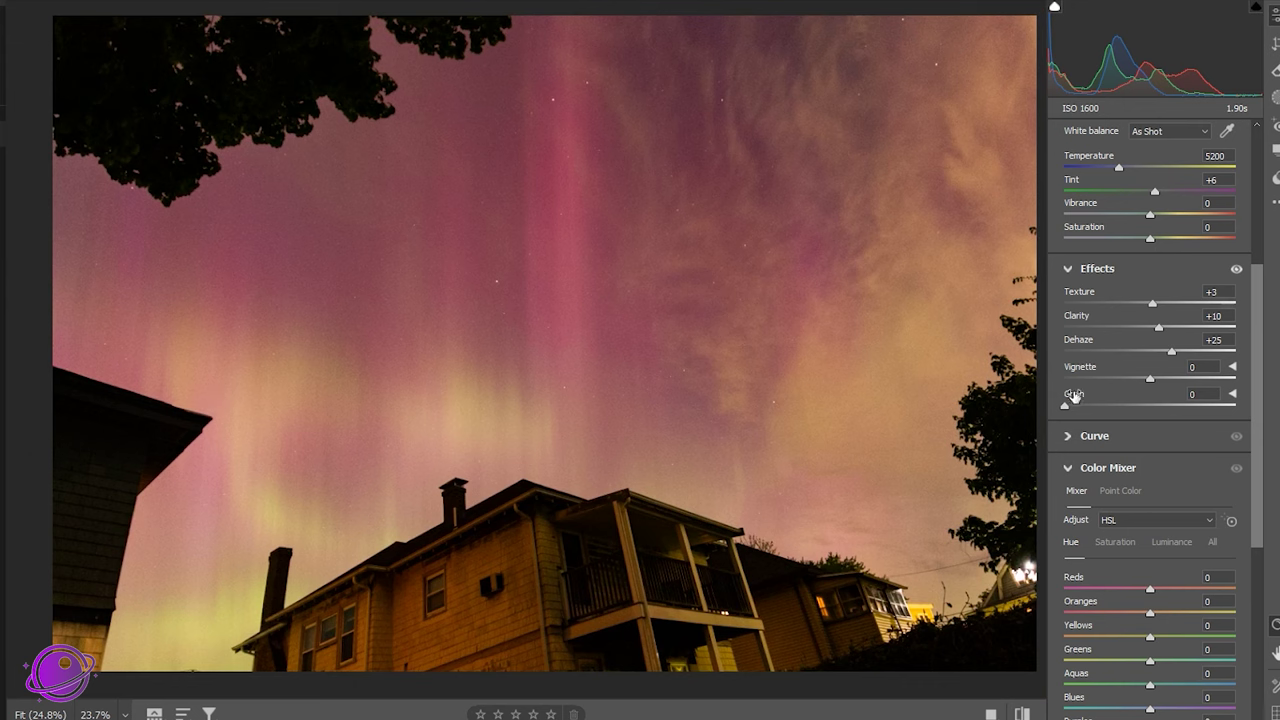
{"action": "scroll", "coordinate": [1110, 290], "scroll_direction": "down", "scroll_amount": 5}
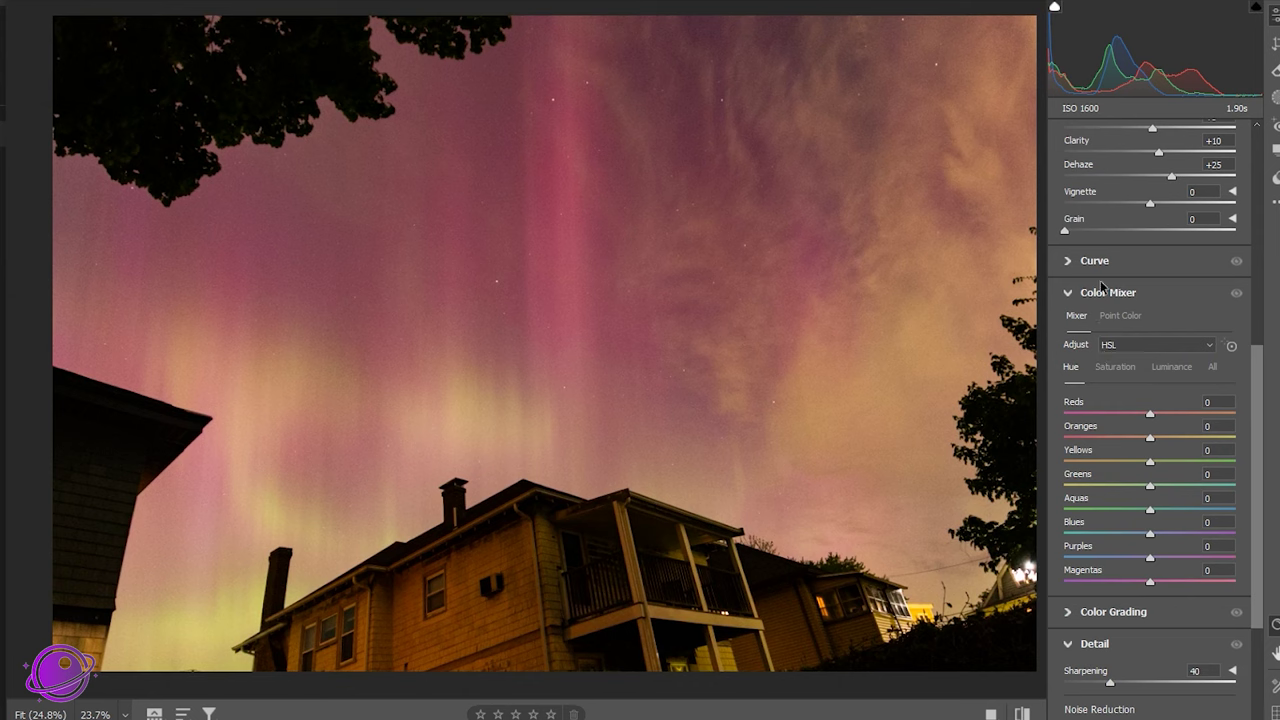
{"action": "scroll", "coordinate": [1158, 366], "scroll_direction": "down", "scroll_amount": 3}
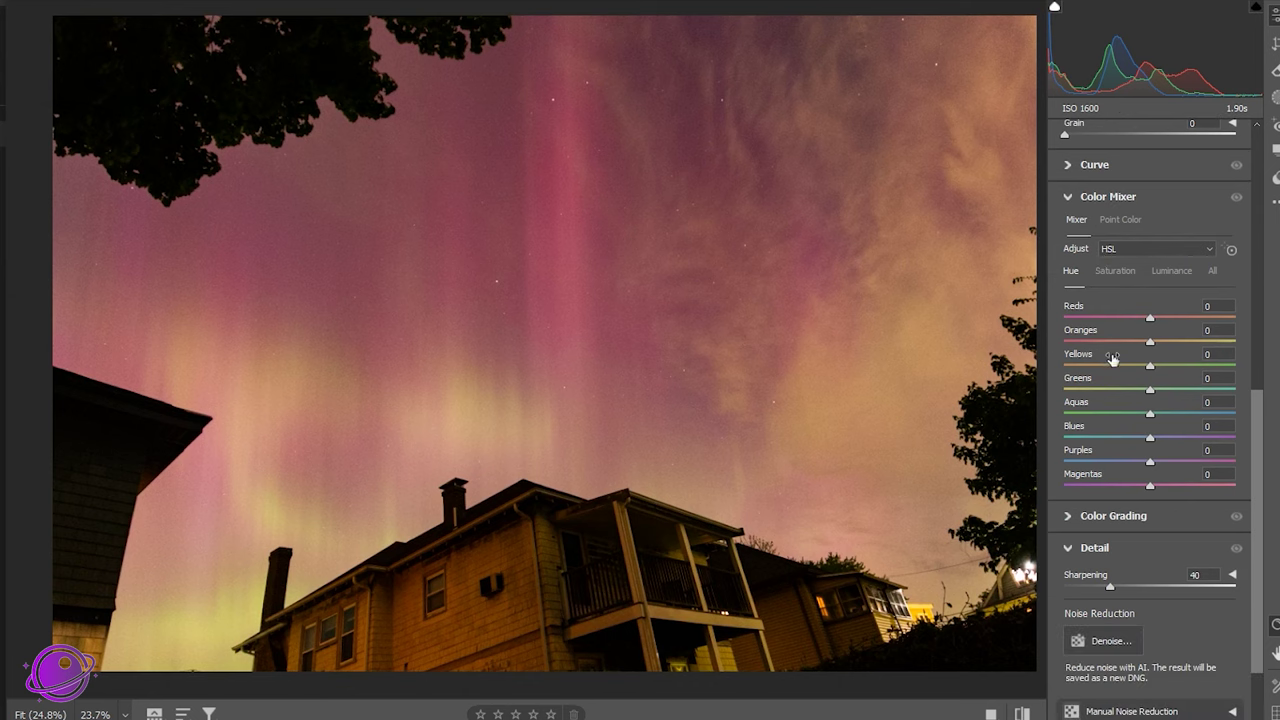
{"action": "left_click", "coordinate": [1116, 276]}
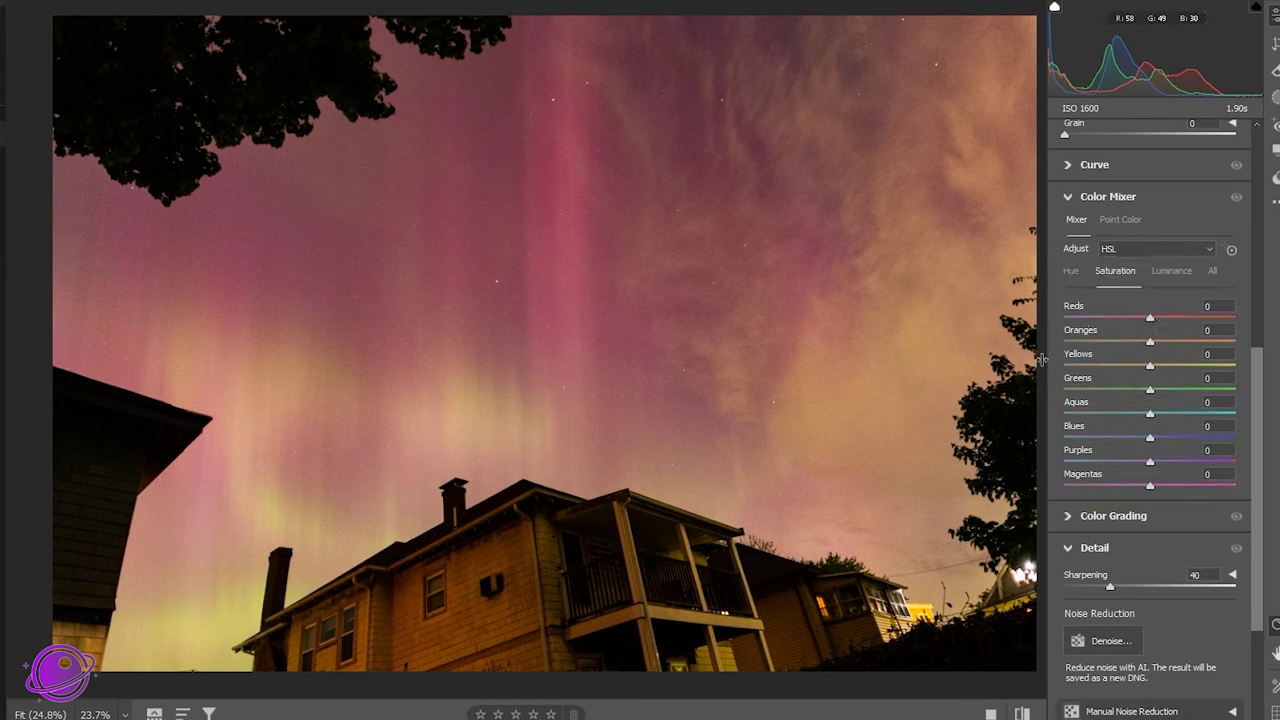
{"action": "mouse_move", "coordinate": [1150, 318]}
{"action": "left_mouse_down"}
{"action": "mouse_move", "coordinate": [1132, 319]}
{"action": "mouse_move", "coordinate": [1173, 323]}
{"action": "left_mouse_up"}
{"action": "double_click", "coordinate": [1172, 318]}
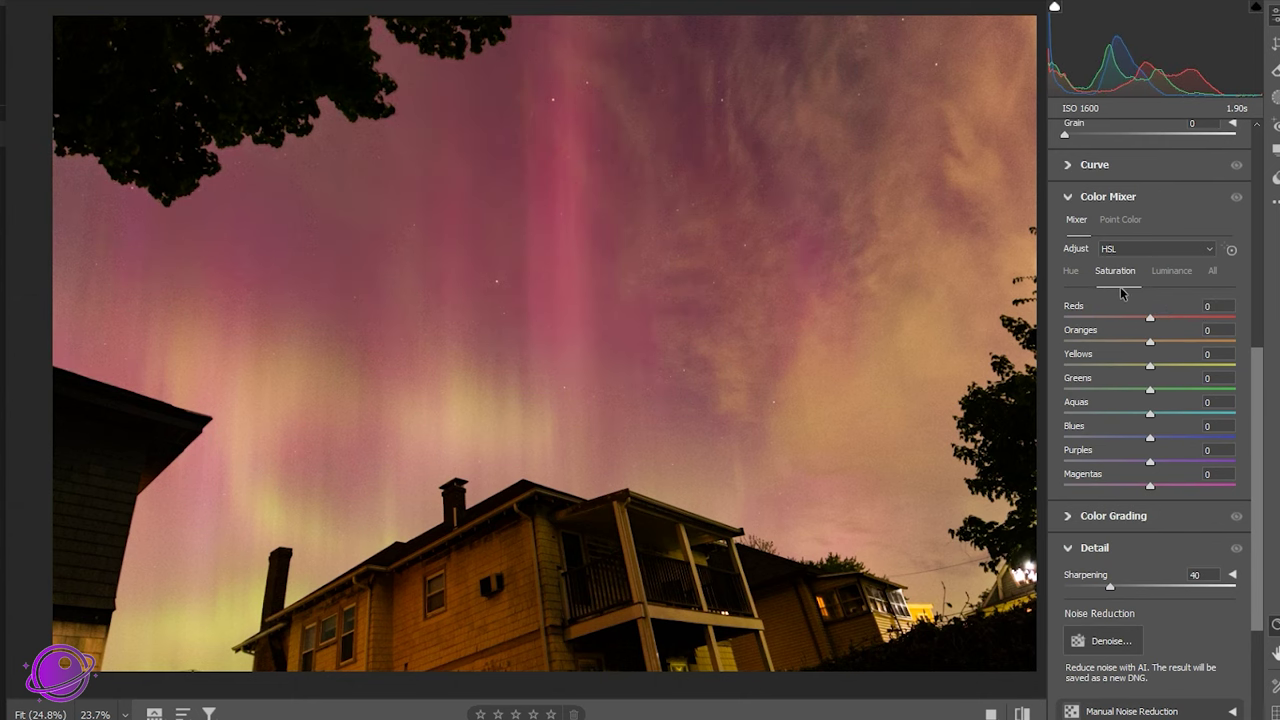
{"action": "left_click", "coordinate": [1068, 197]}
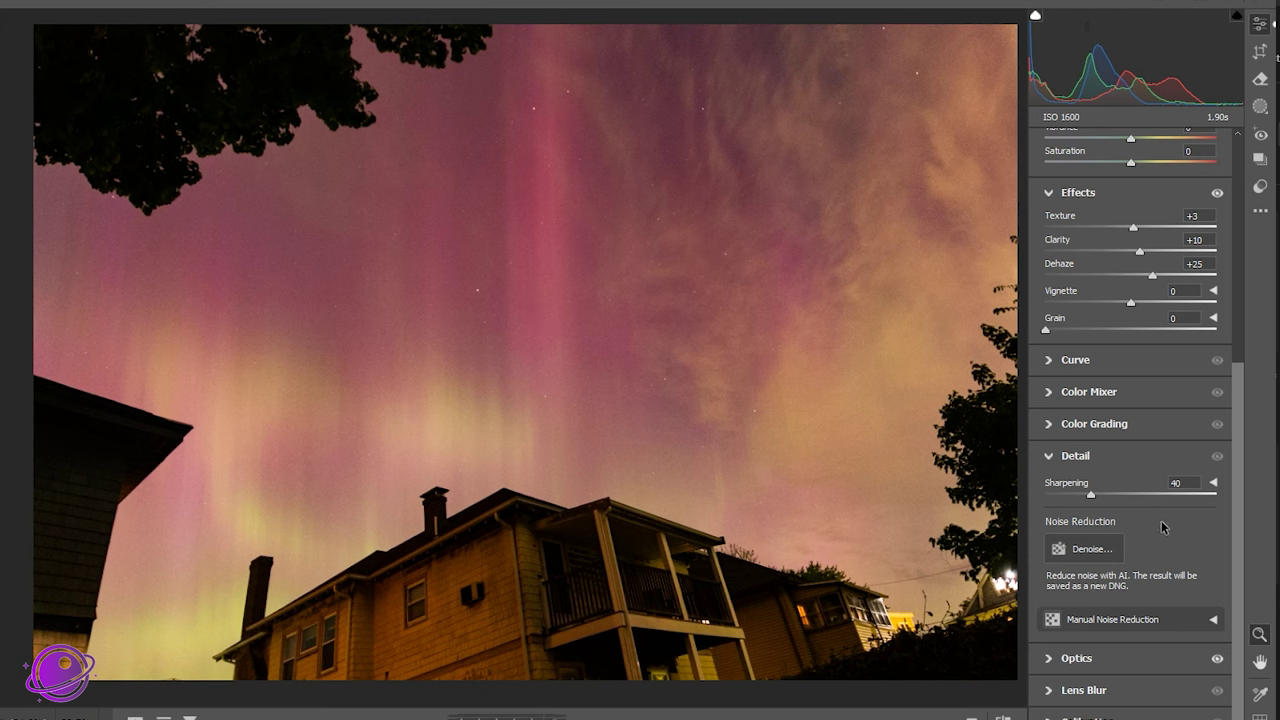
{"action": "left_click", "coordinate": [1214, 620]}
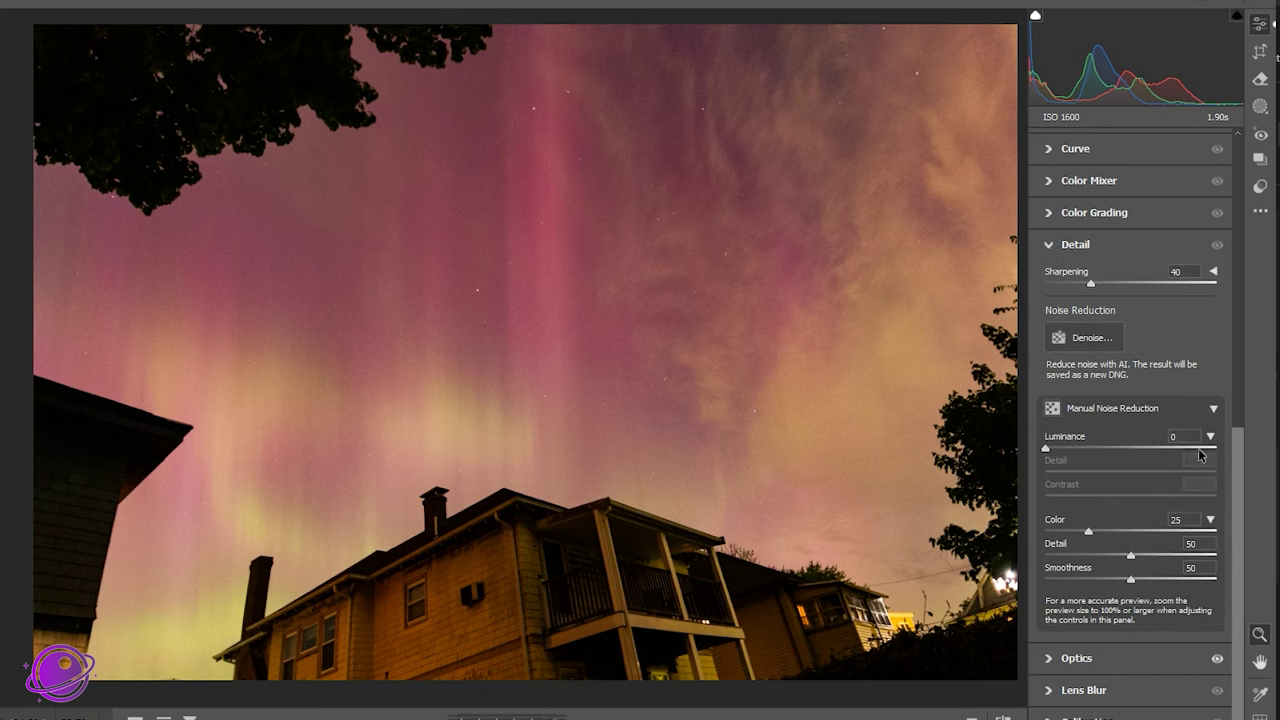
{"action": "left_click_drag", "start_coordinate": [1046, 448], "coordinate": [1119, 449]}
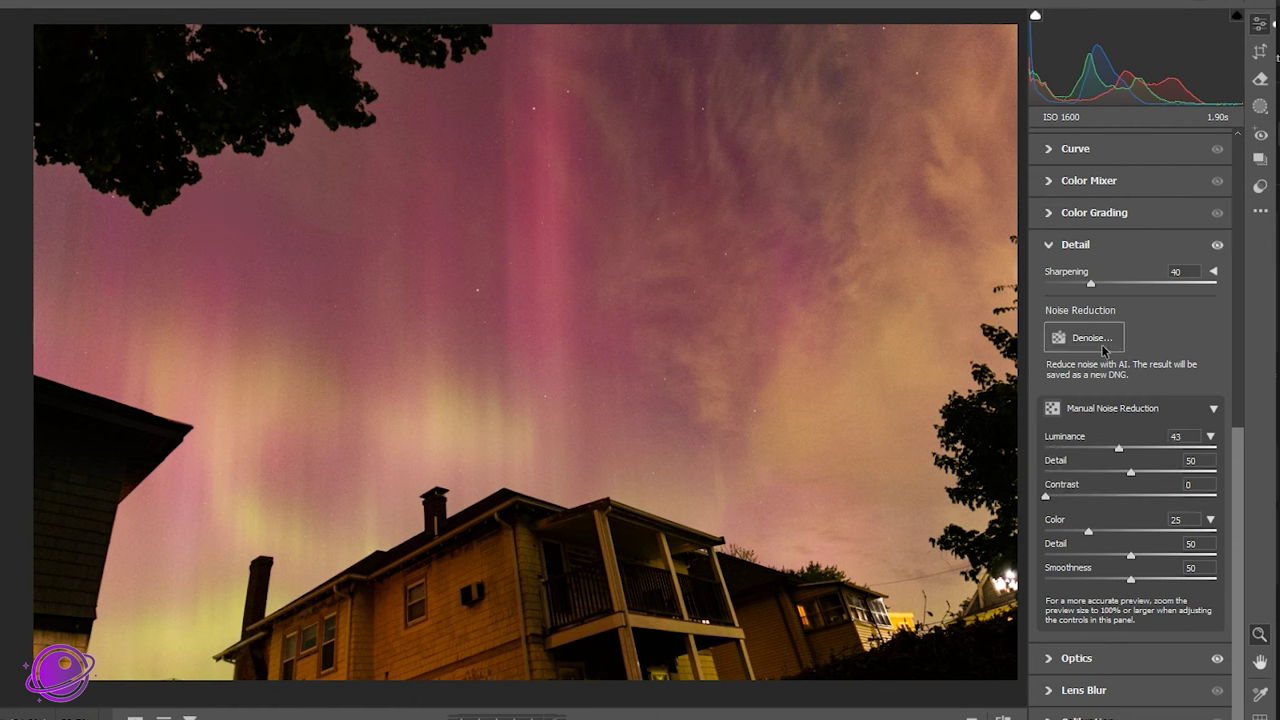
{"action": "double_click", "coordinate": [1118, 449]}
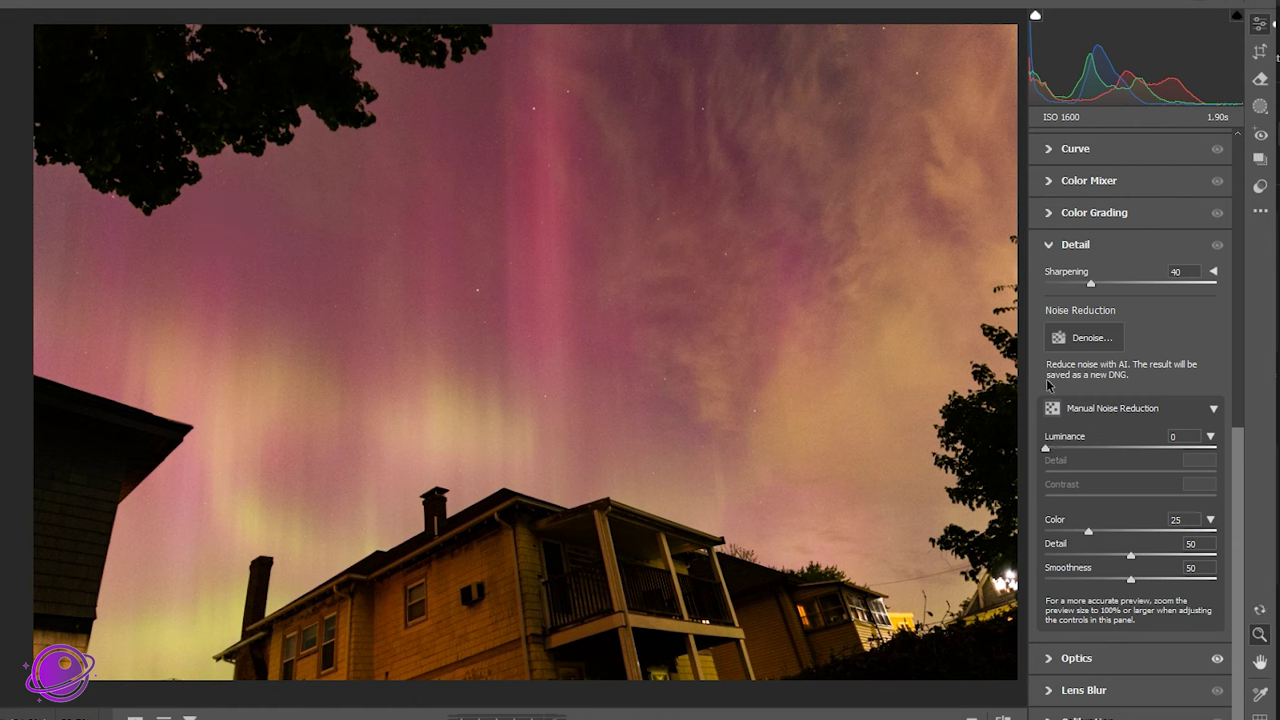
{"action": "left_click", "coordinate": [1214, 410]}
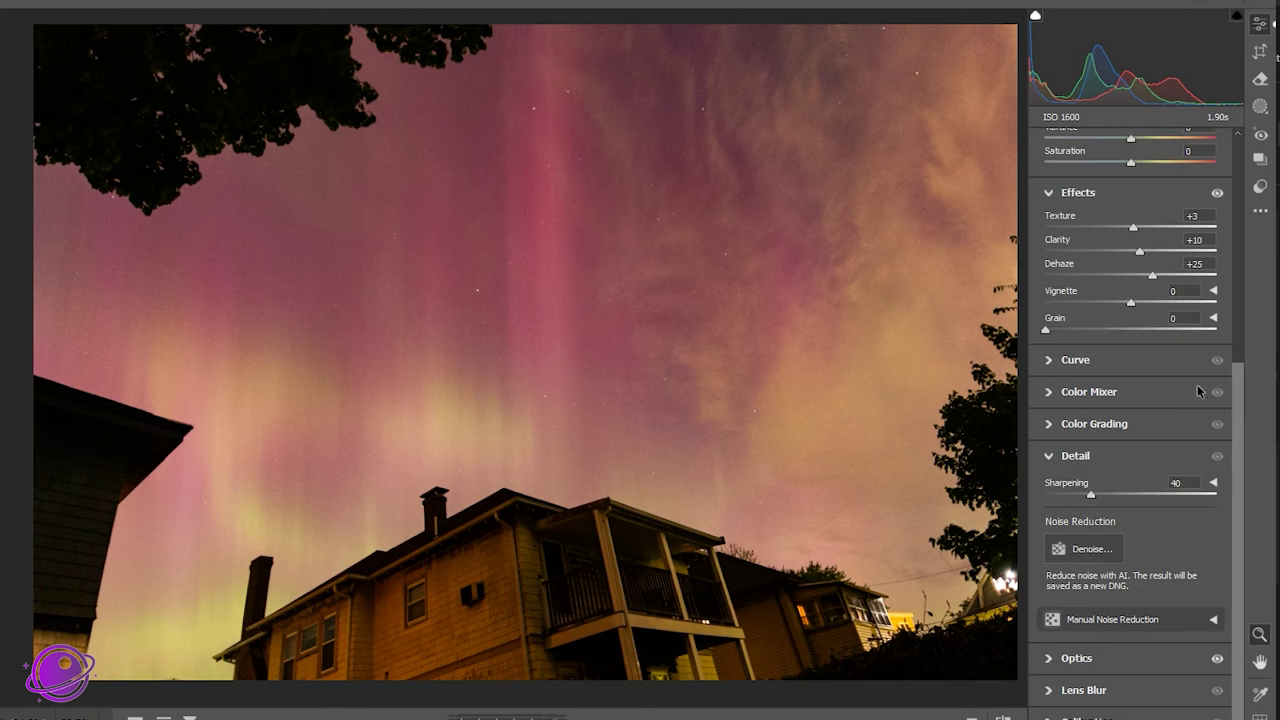
Open AI Denoise and compare the original noise against the denoised preview close up
{"action": "left_click", "coordinate": [1085, 548]}
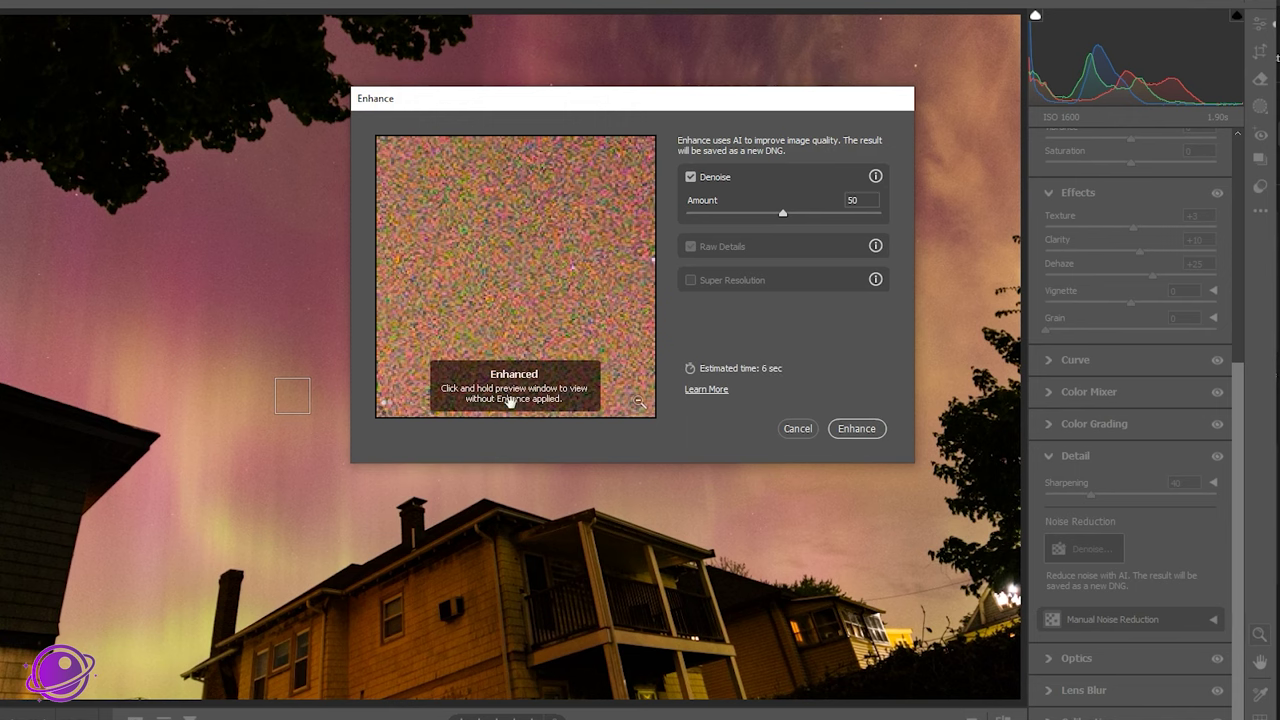
{"action": "left_click", "coordinate": [542, 308]}
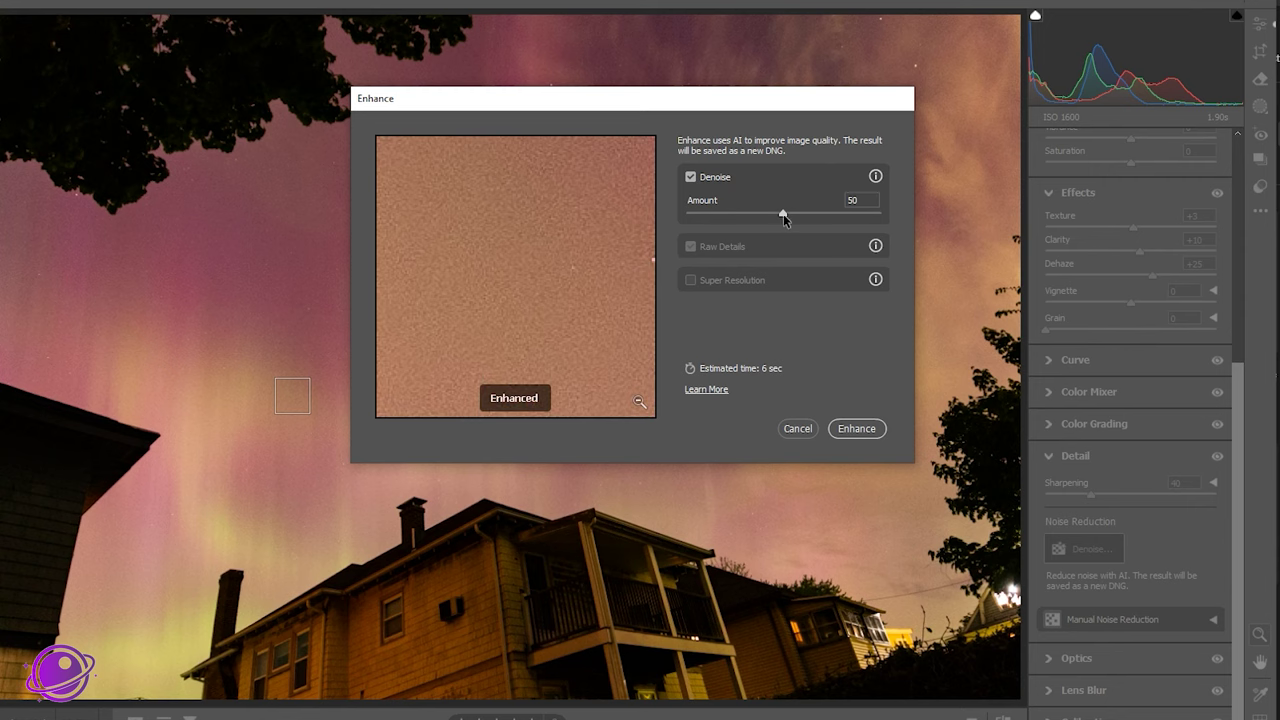
{"action": "mouse_move", "coordinate": [873, 183]}
{"action": "mouse_move", "coordinate": [640, 410]}
{"action": "left_mouse_down"}
{"action": "mouse_move", "coordinate": [631, 394]}
{"action": "mouse_move", "coordinate": [640, 408]}
{"action": "left_mouse_up"}
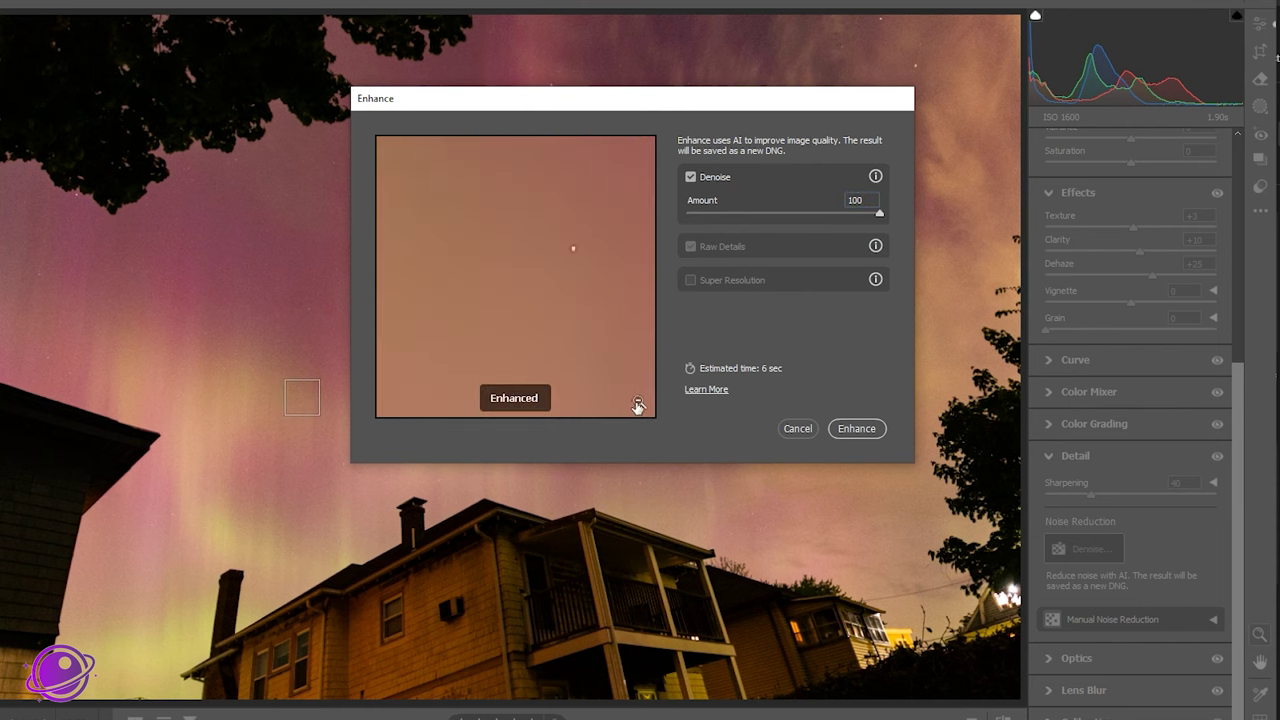
{"action": "left_click", "coordinate": [638, 405]}
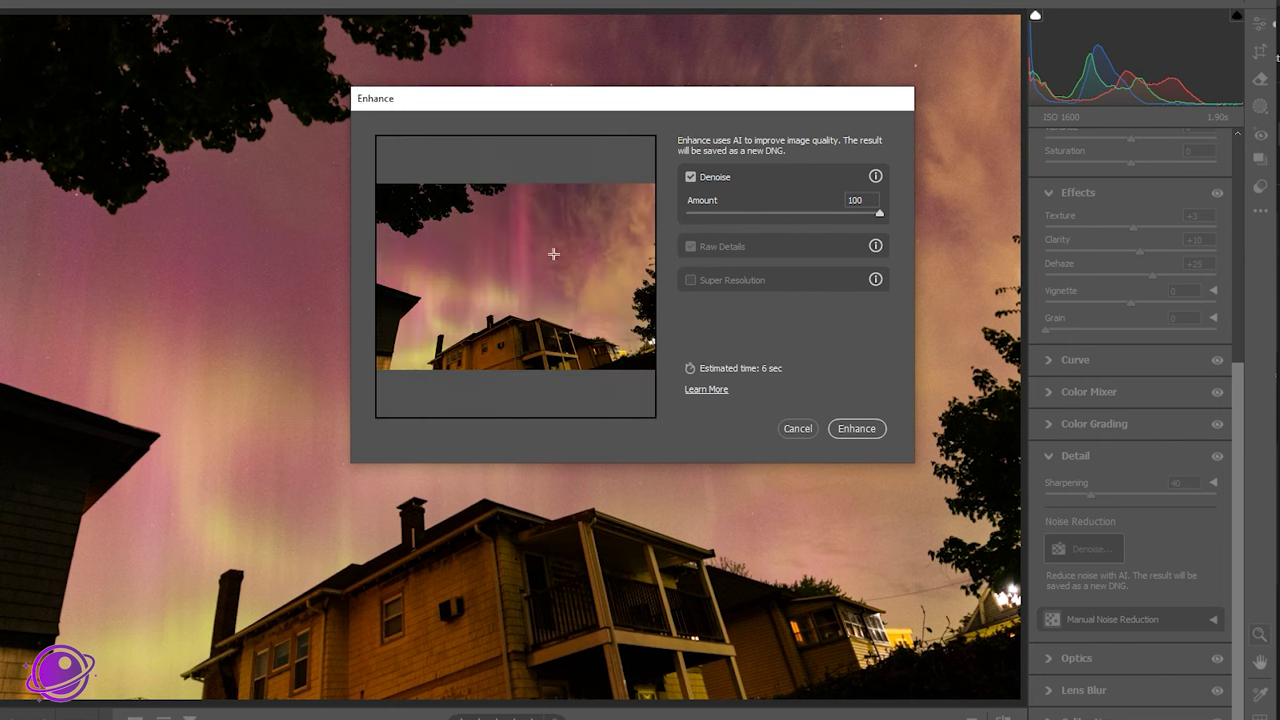
{"action": "left_click_drag", "start_coordinate": [520, 271], "coordinate": [610, 290]}
Set the Denoise Amount to 50 and apply the enhancement
{"action": "left_click_drag", "start_coordinate": [876, 215], "coordinate": [786, 209]}
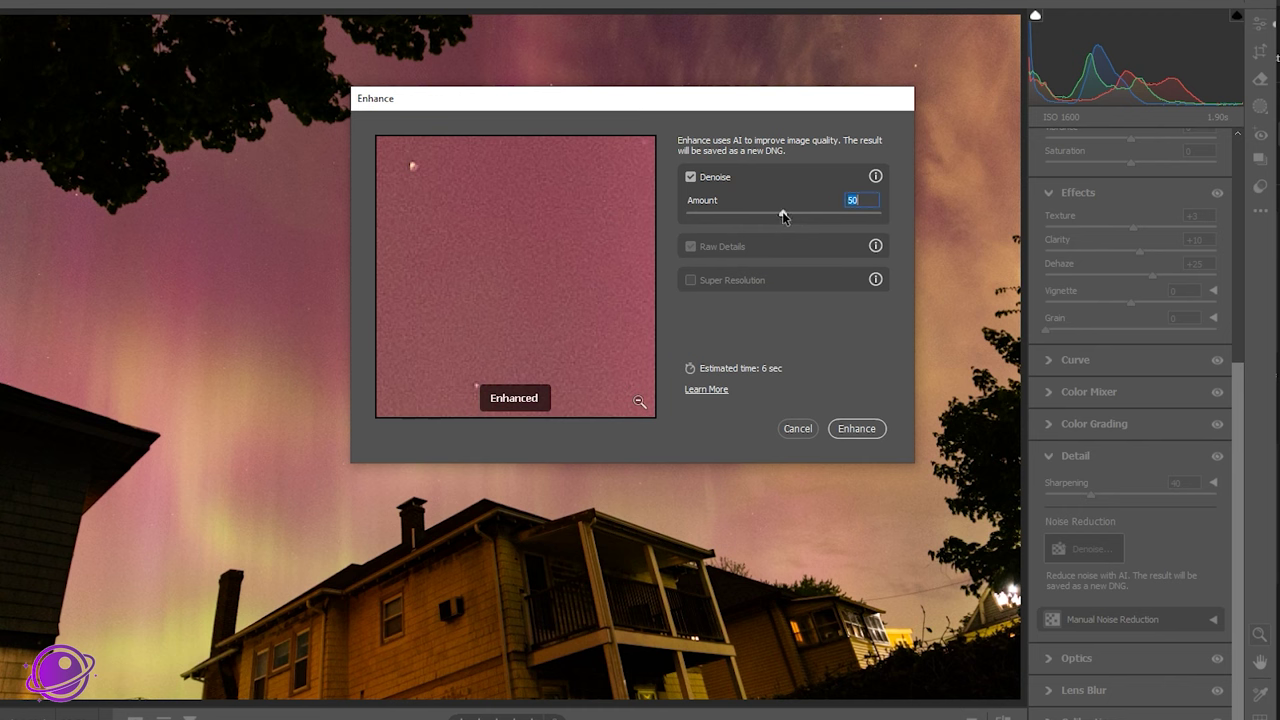
{"action": "left_click_drag", "start_coordinate": [494, 246], "coordinate": [583, 277]}
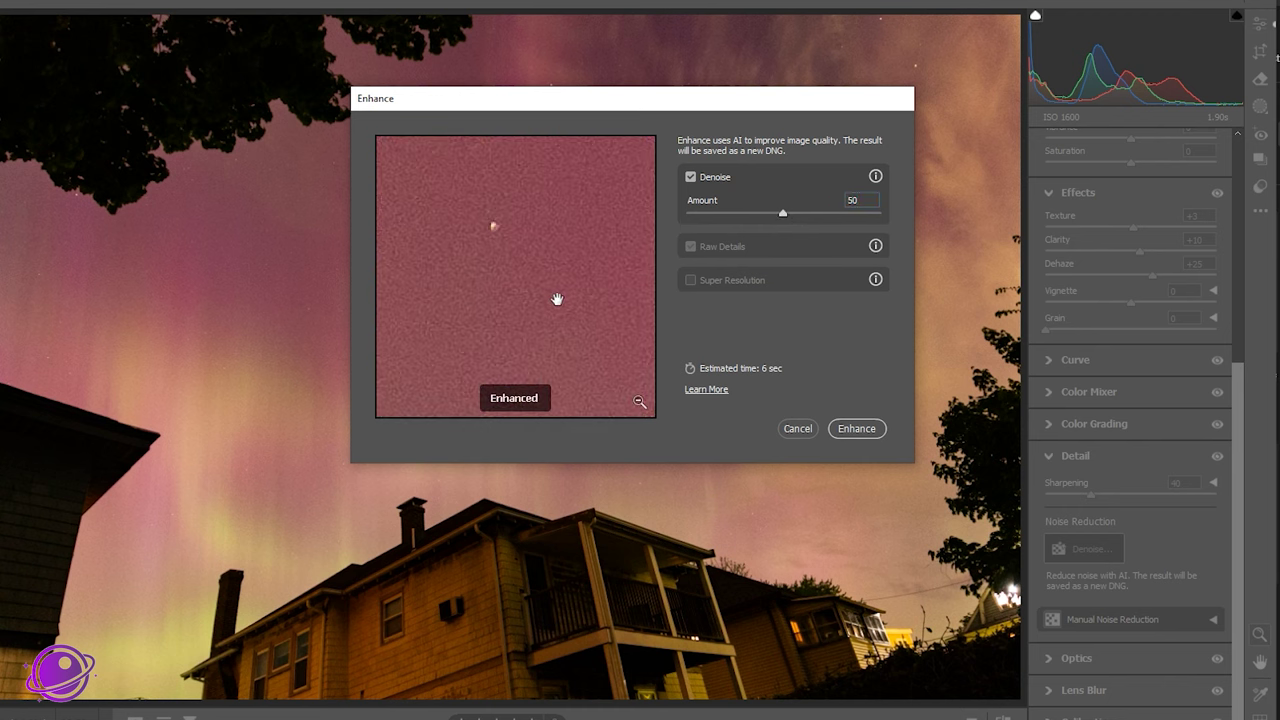
{"action": "left_click", "coordinate": [640, 403]}
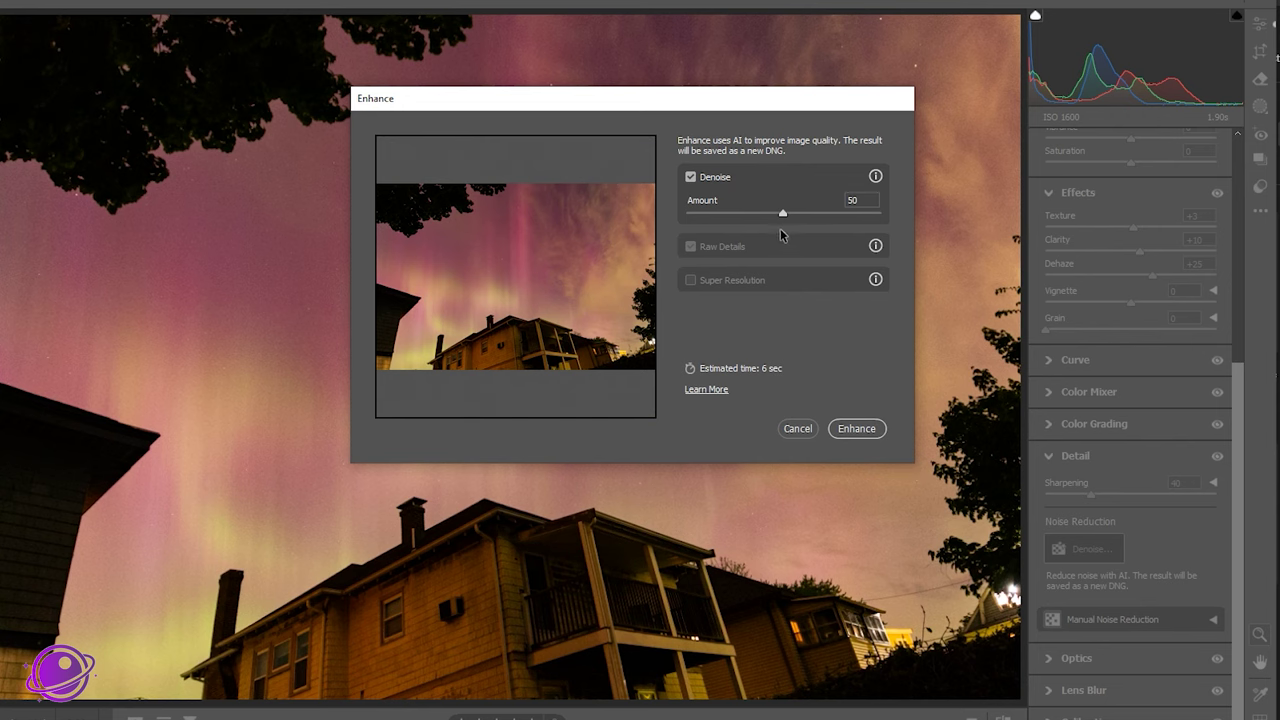
{"action": "left_click", "coordinate": [845, 429]}
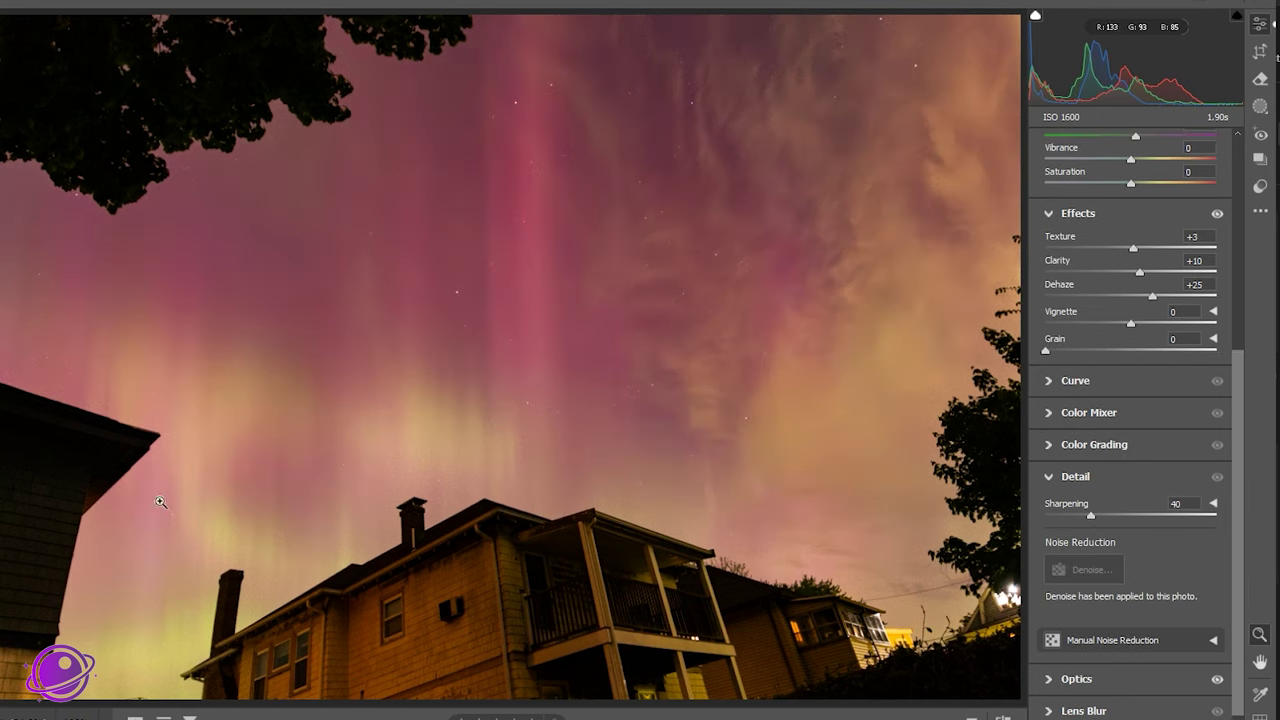
{"action": "left_click", "coordinate": [549, 329]}
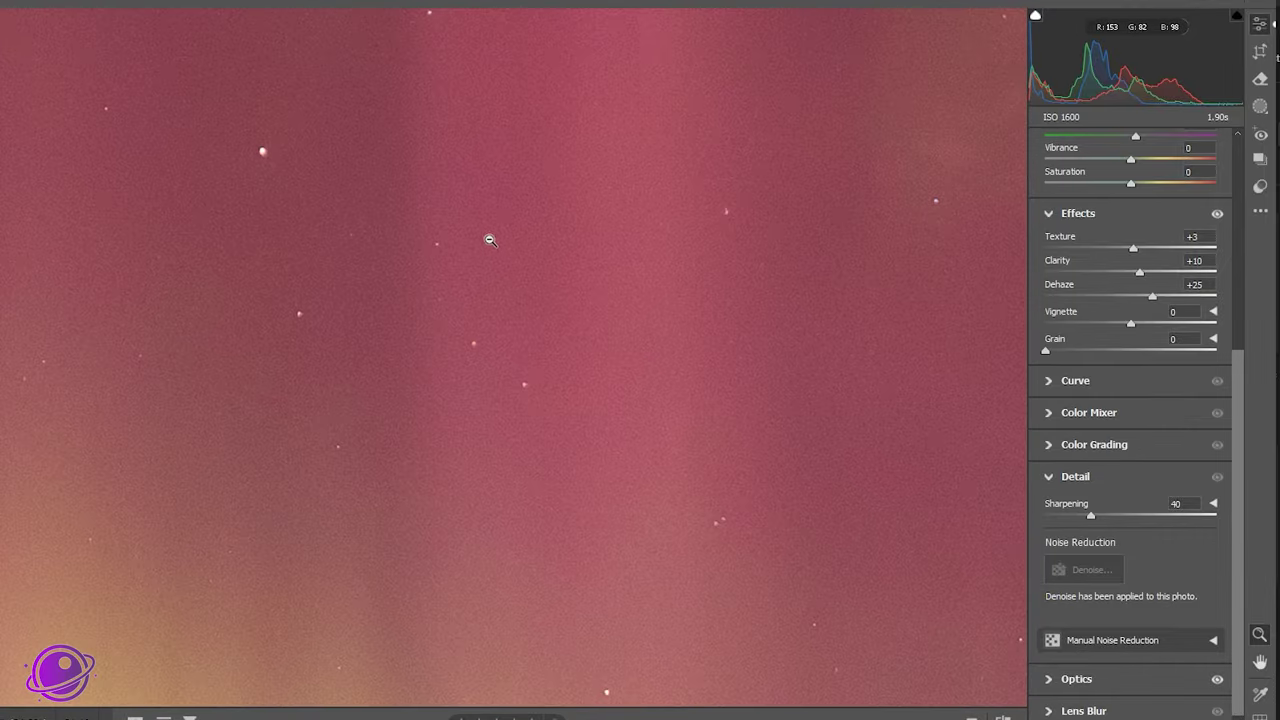
{"action": "left_click", "coordinate": [600, 272]}
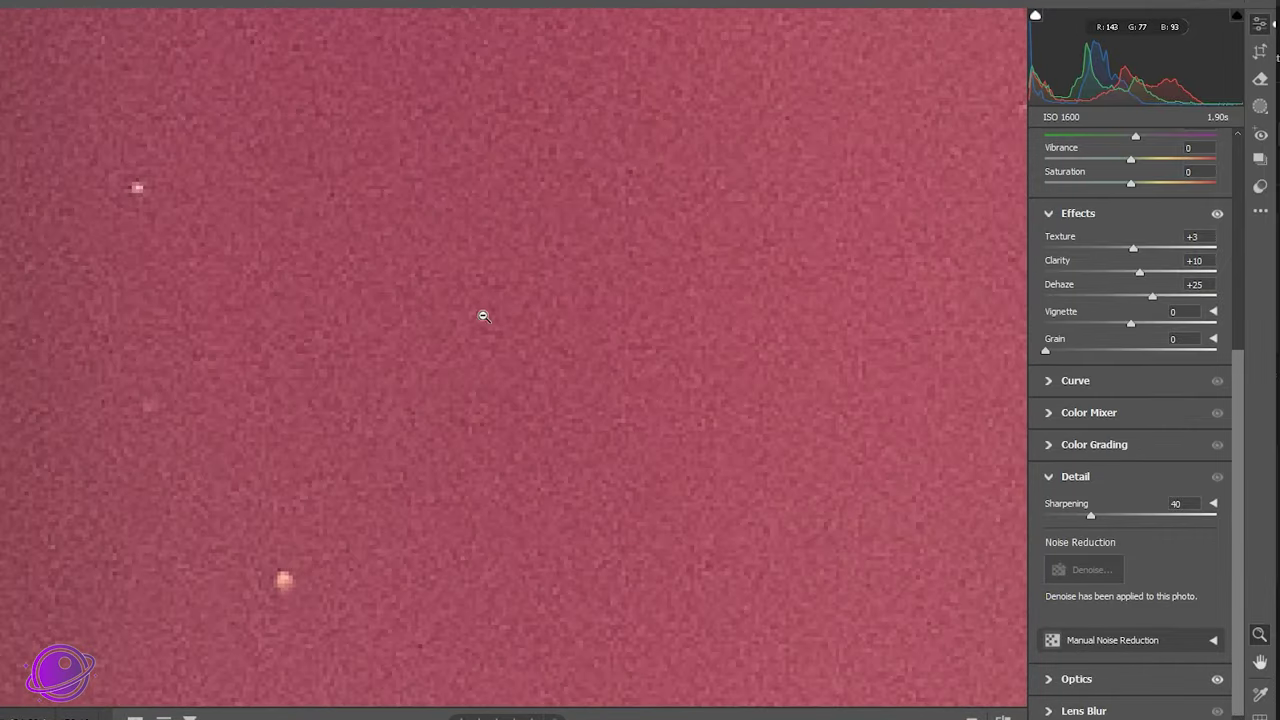
{"action": "left_click", "coordinate": [448, 356]}
{"action": "left_click_drag", "start_coordinate": [448, 356], "coordinate": [286, 370]}
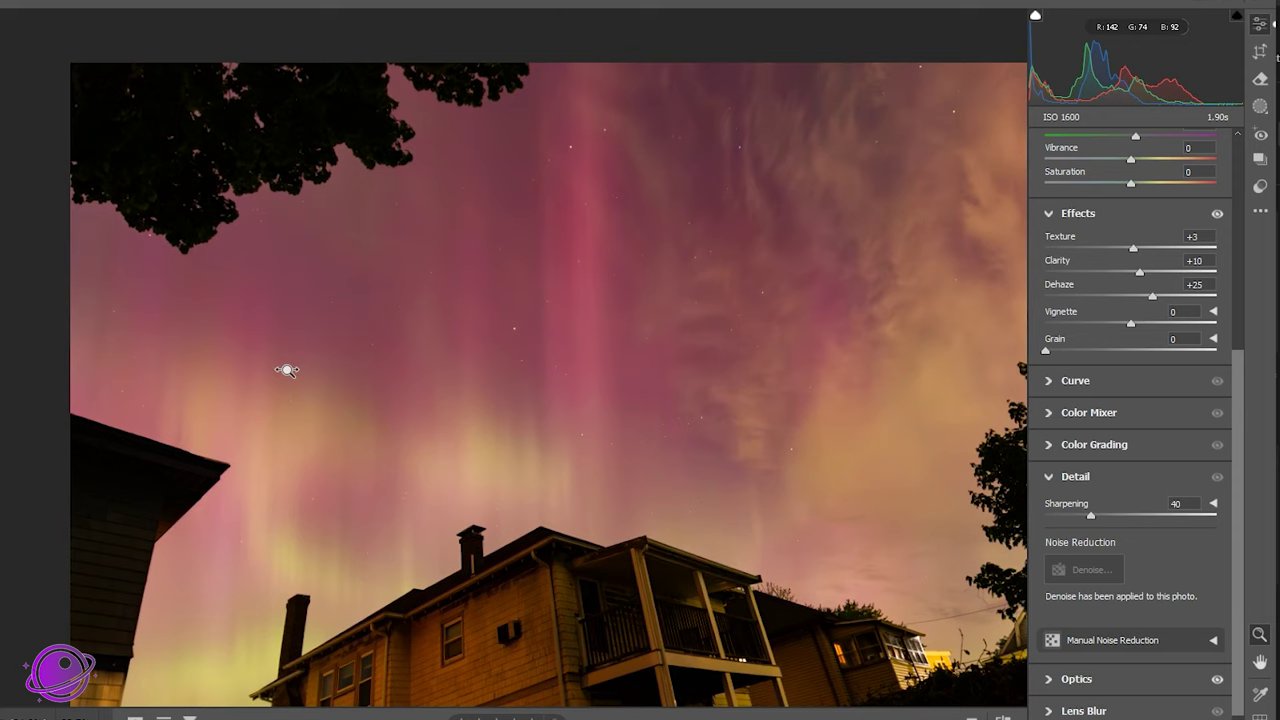
{"action": "mouse_move", "coordinate": [740, 274]}
{"action": "left_mouse_down"}
{"action": "mouse_move", "coordinate": [829, 263]}
{"action": "mouse_move", "coordinate": [739, 257]}
{"action": "left_mouse_up"}
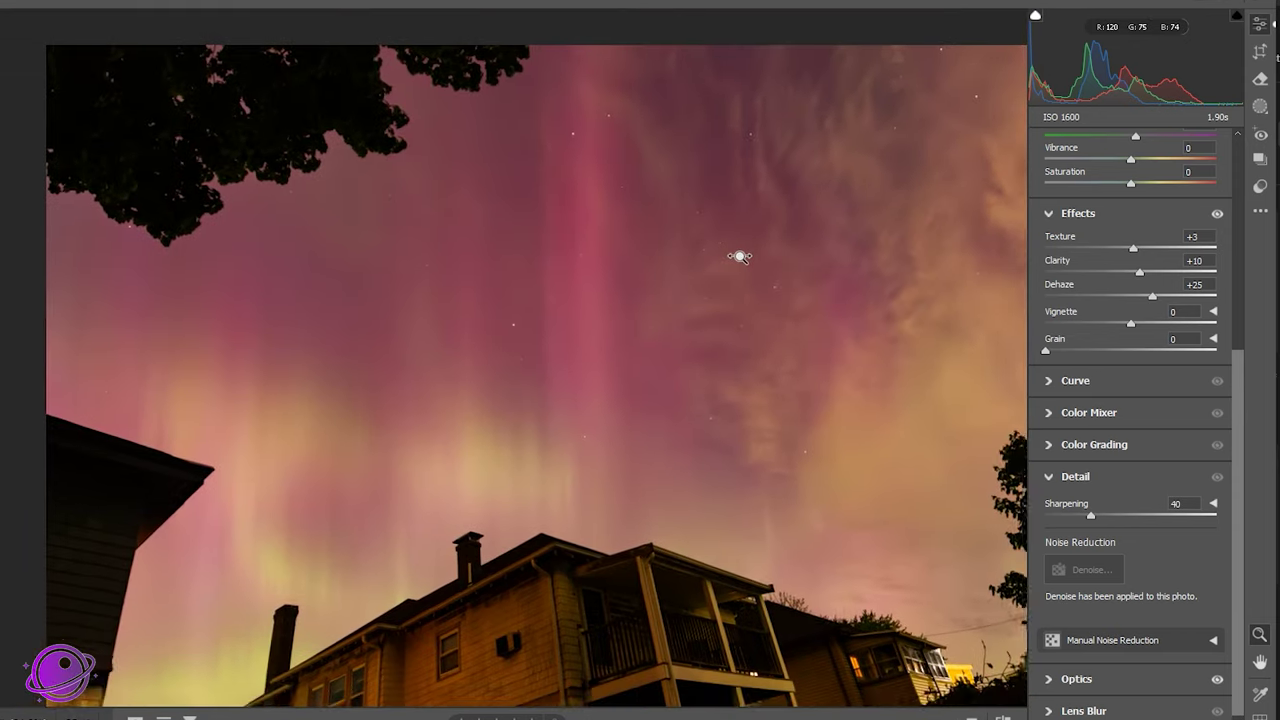
{"action": "left_click_drag", "start_coordinate": [834, 397], "coordinate": [1000, 420]}
{"action": "scroll", "coordinate": [1080, 473], "scroll_direction": "down", "scroll_amount": 1}
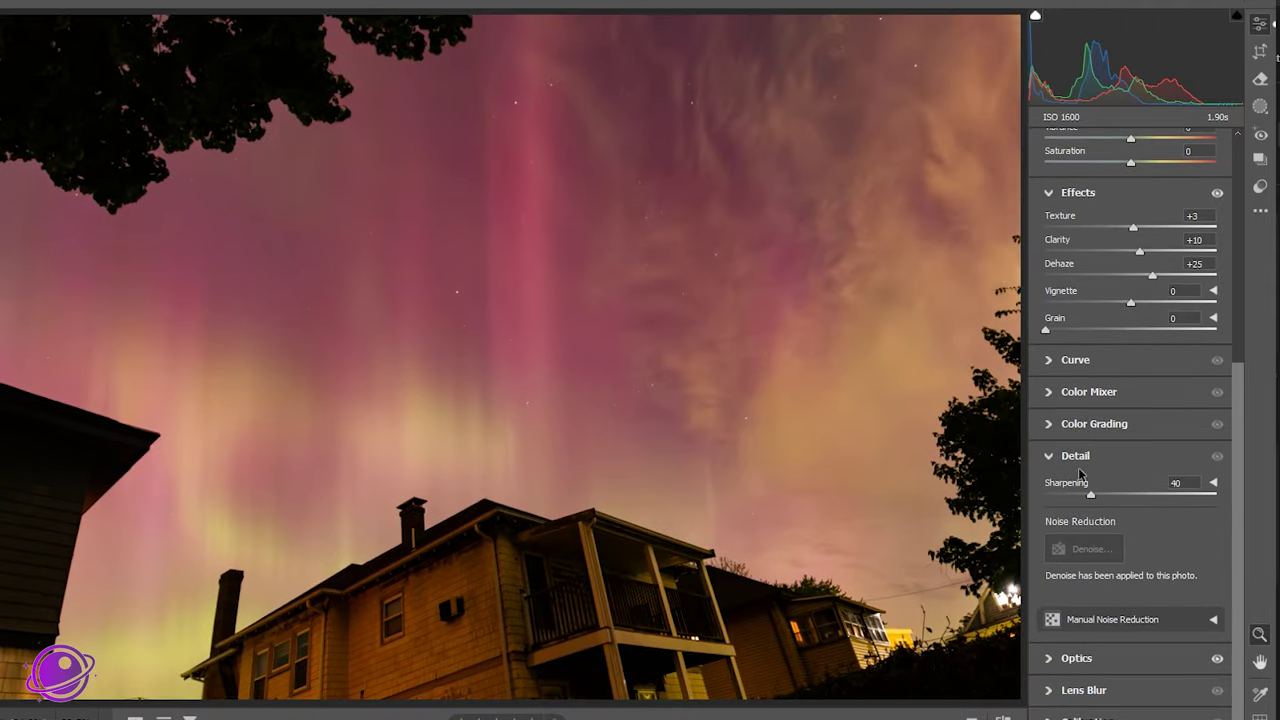
{"action": "left_click", "coordinate": [1215, 622]}
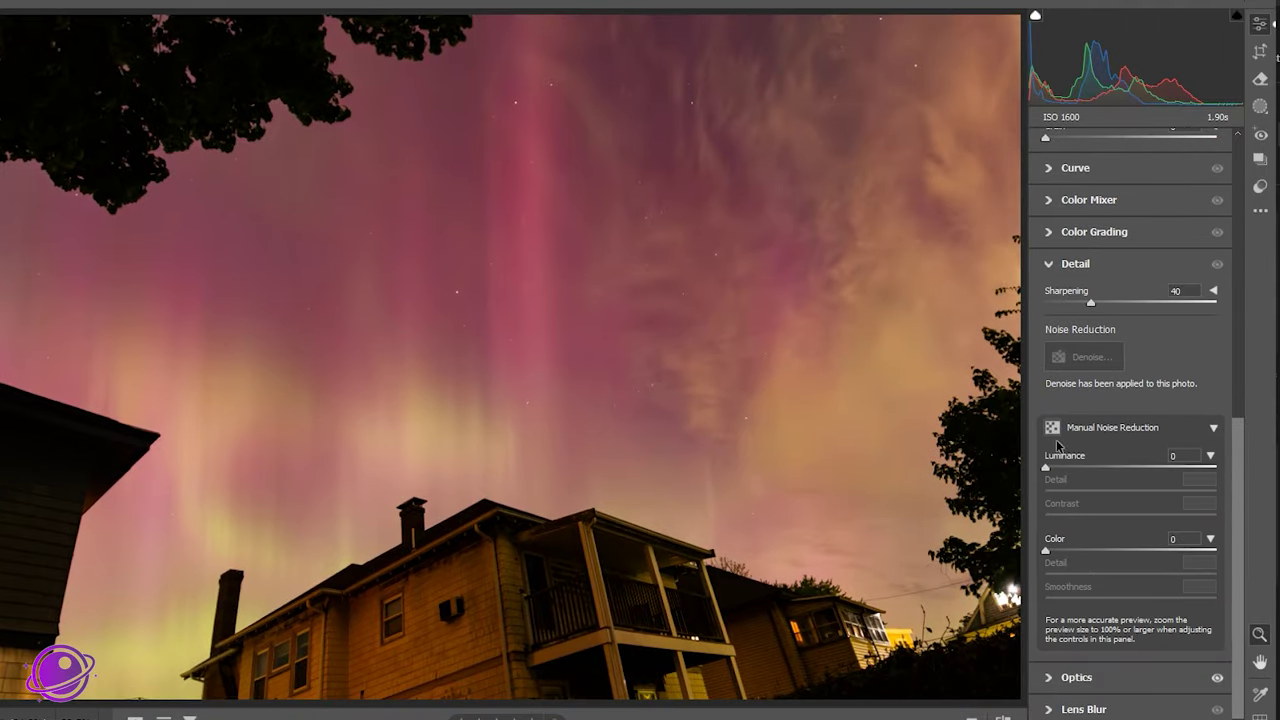
{"action": "left_click", "coordinate": [603, 389]}
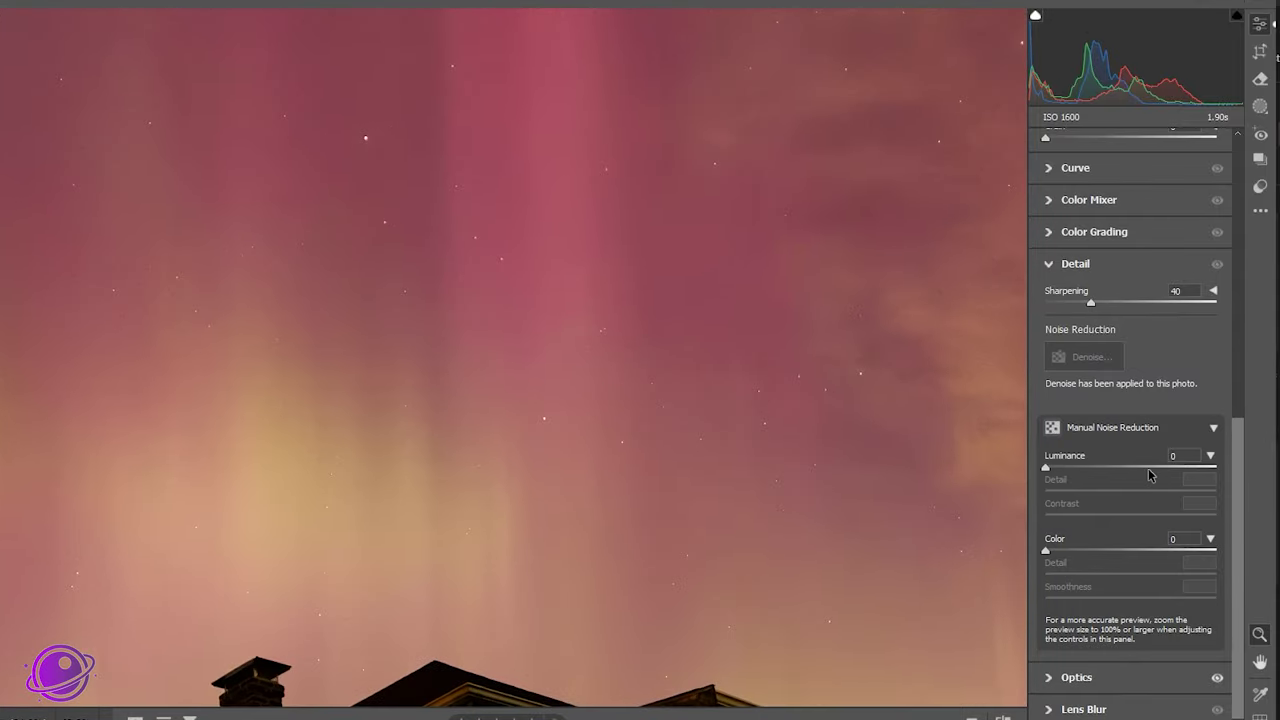
{"action": "left_click_drag", "start_coordinate": [1046, 467], "coordinate": [1152, 468]}
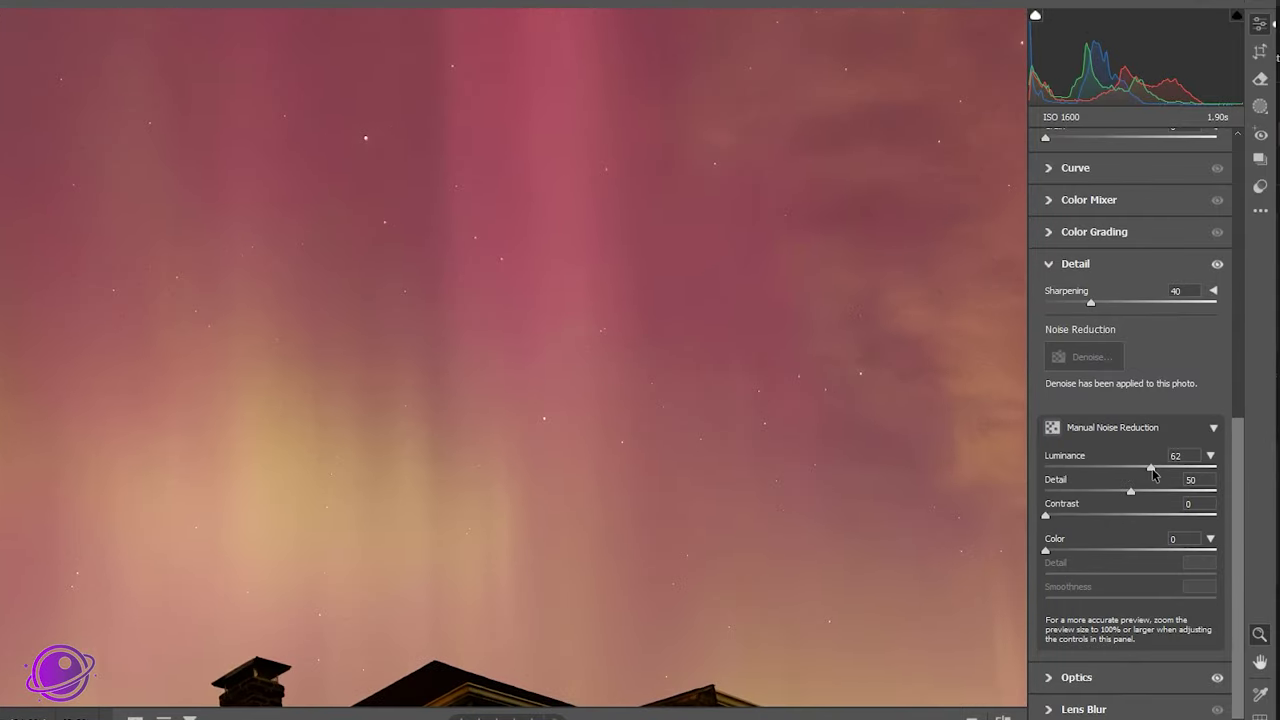
{"action": "double_click", "coordinate": [1152, 468]}
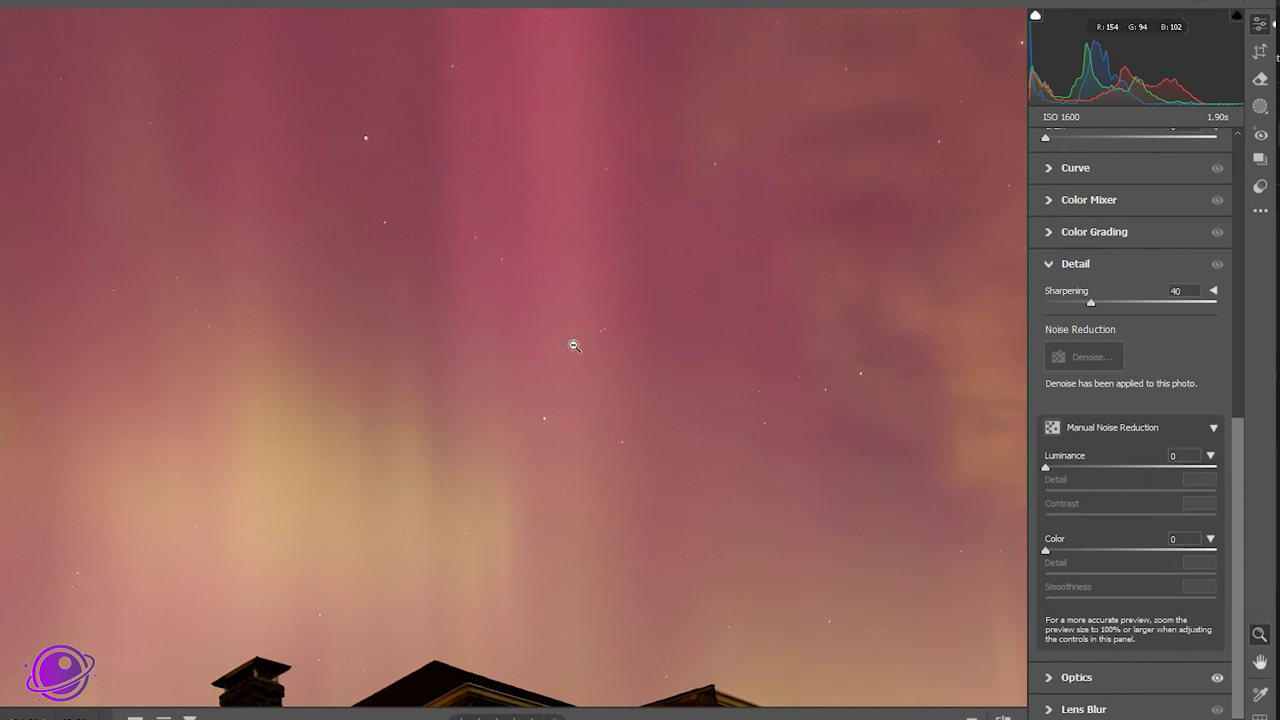
{"action": "left_click", "coordinate": [1213, 428]}
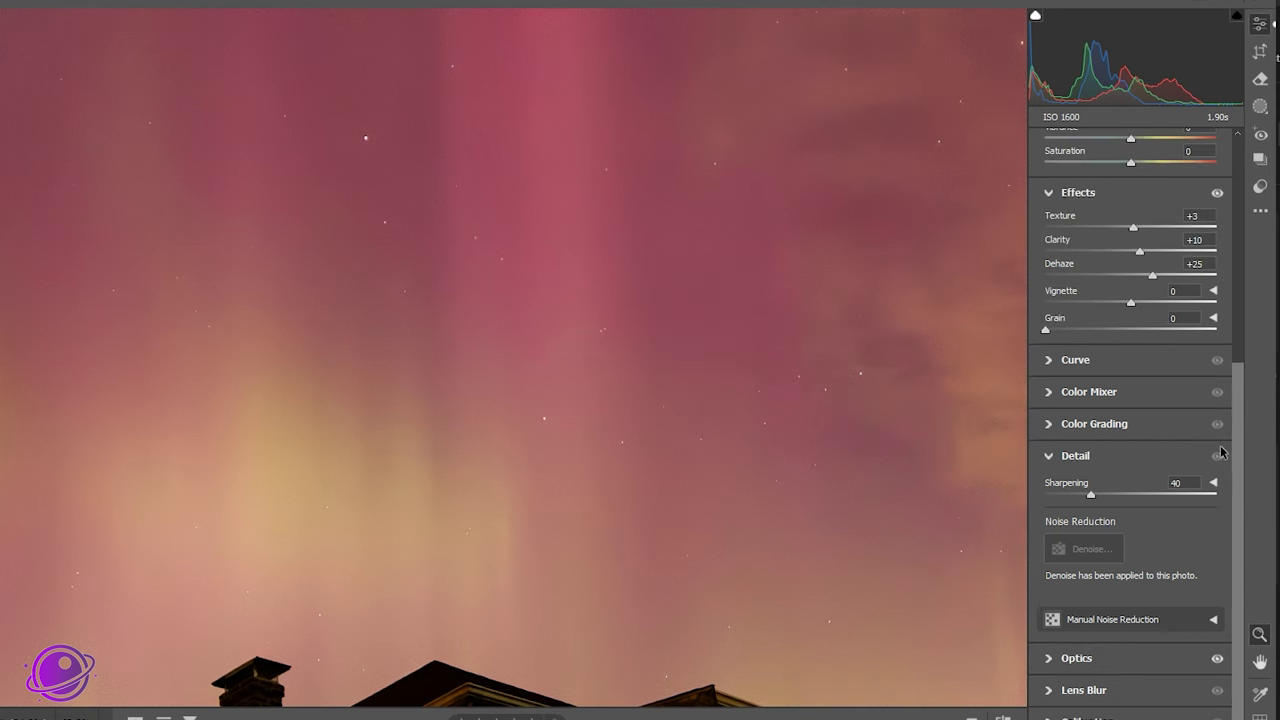
{"action": "left_click_drag", "start_coordinate": [1241, 497], "coordinate": [1241, 216]}
Open IMG_2995-Enhanced-NR.dng in Photoshop, then view the File > Export menu and close it
{"action": "left_click", "coordinate": [700, 354]}
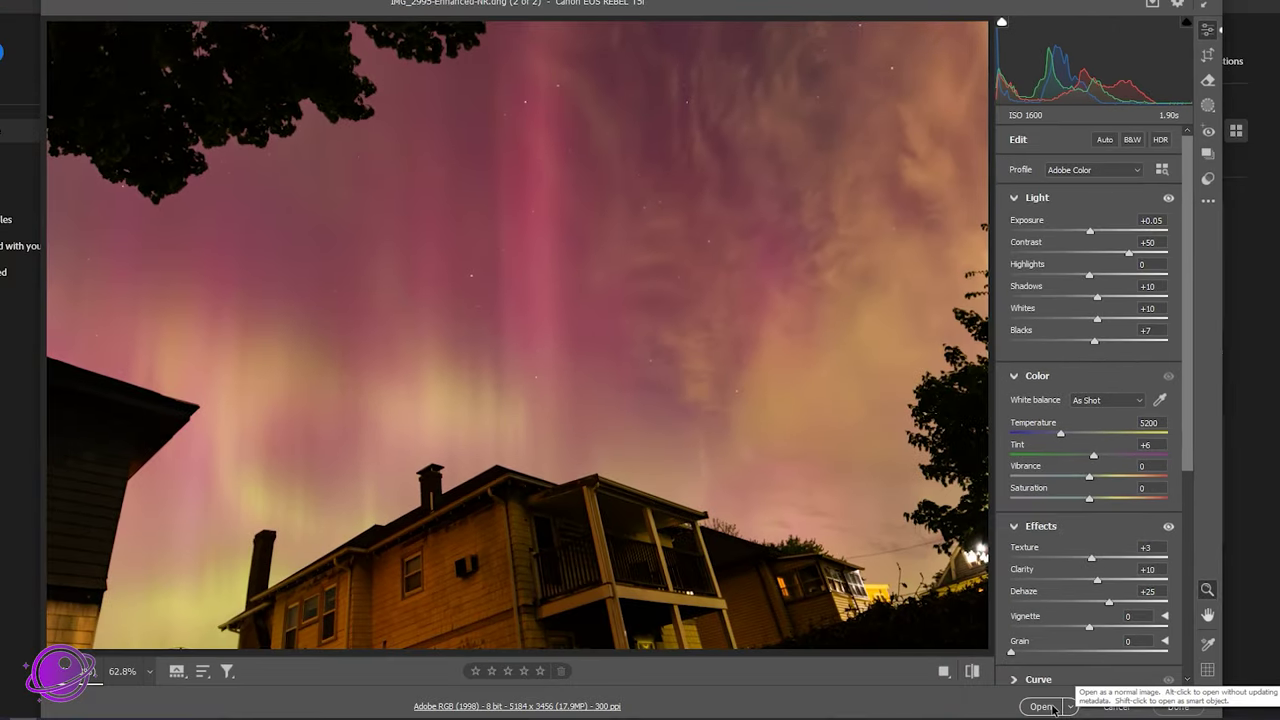
{"action": "left_click", "coordinate": [1041, 707]}
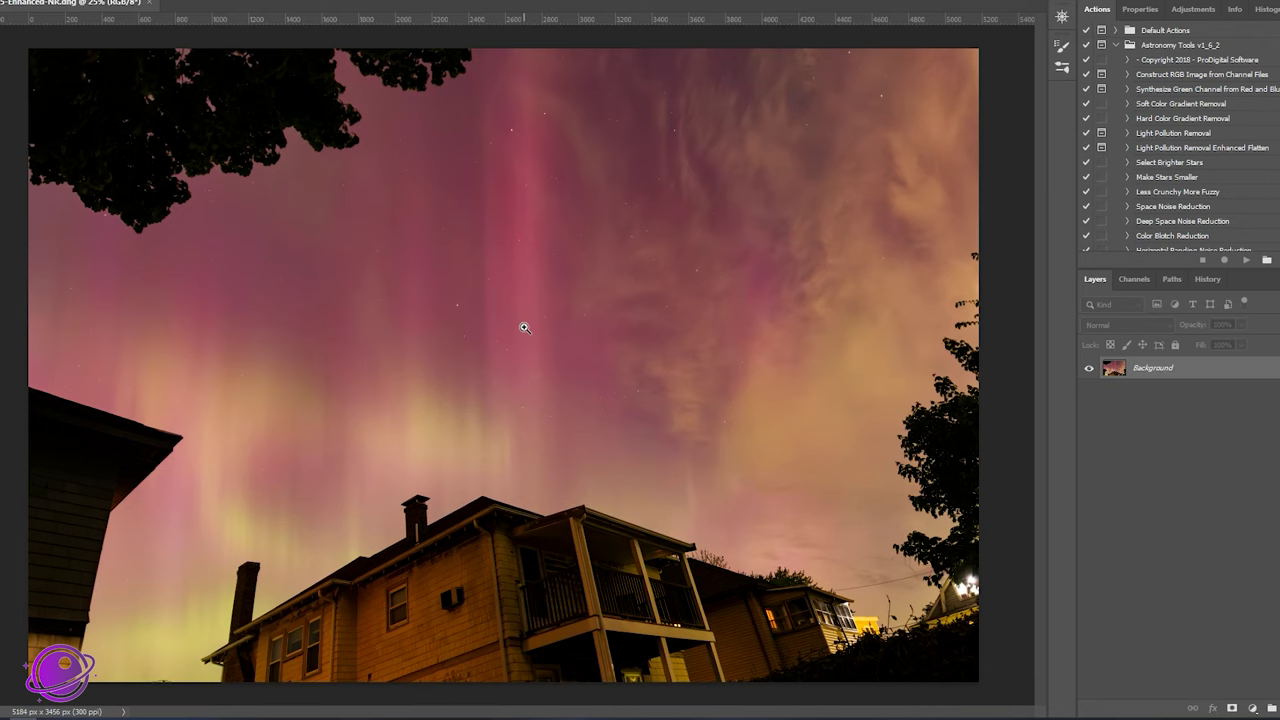
{"action": "left_click", "coordinate": [46, 10]}
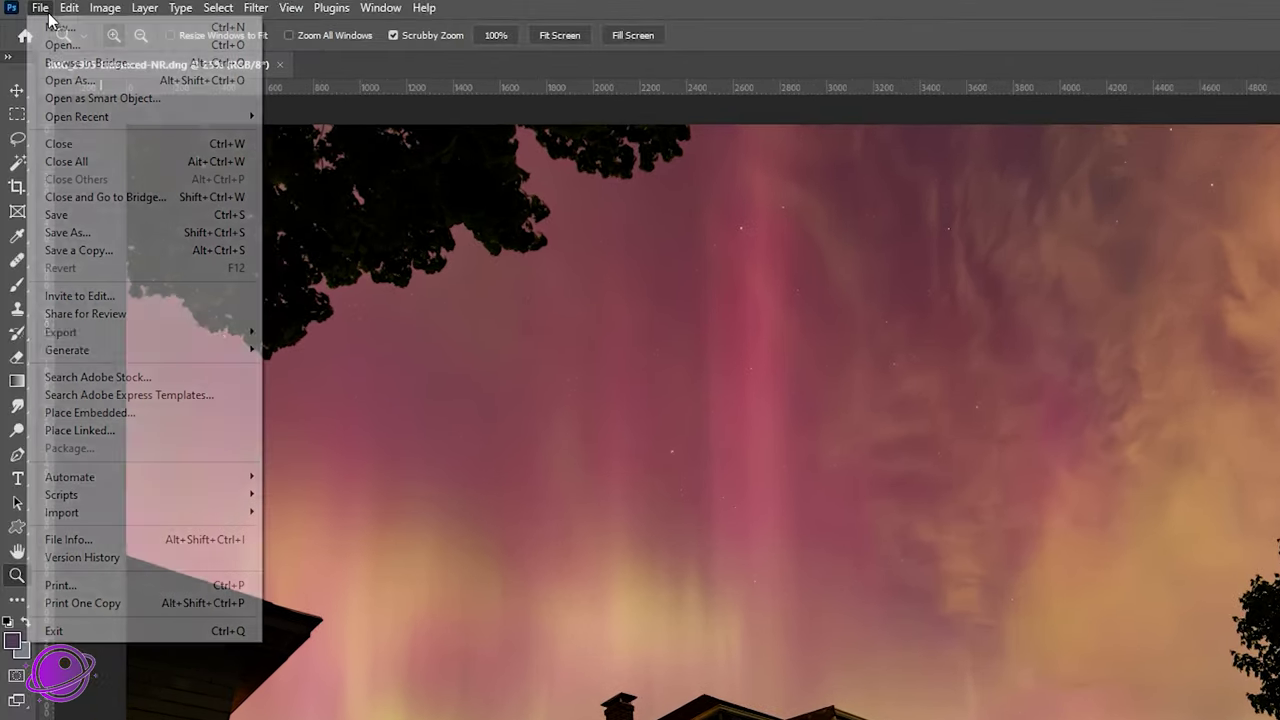
{"action": "mouse_move", "coordinate": [120, 332]}
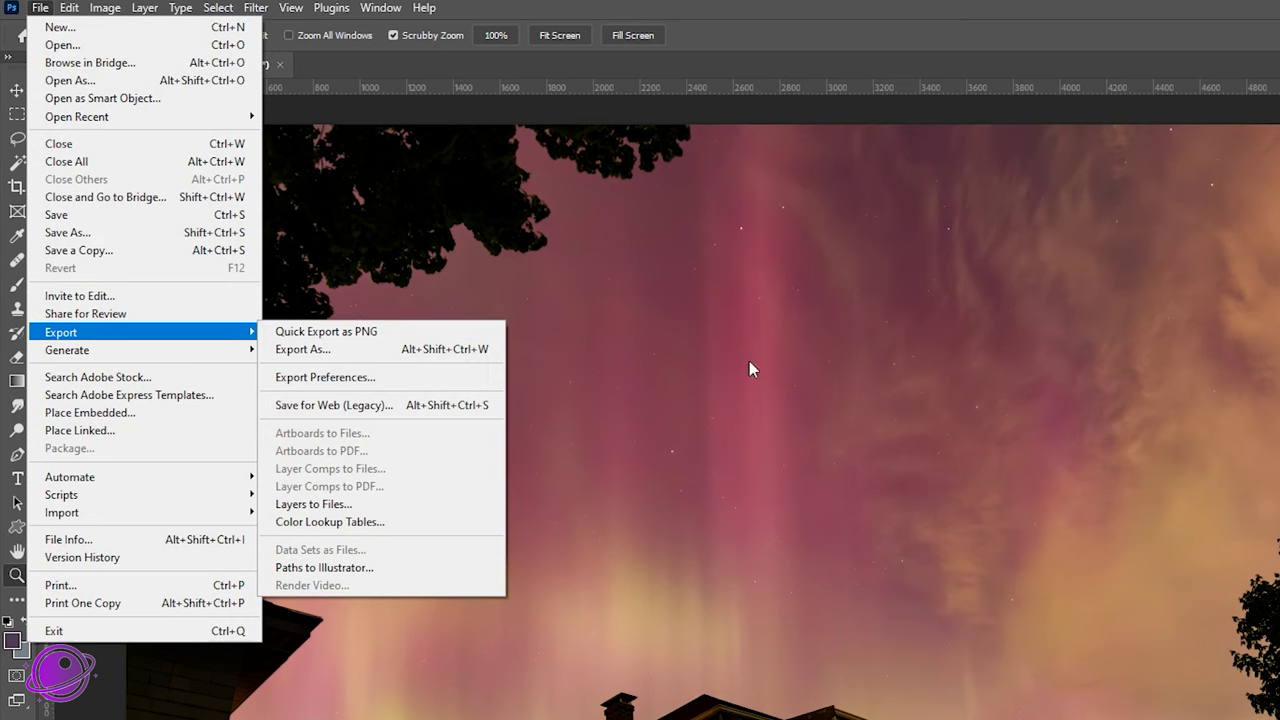
{"action": "left_click", "coordinate": [956, 8]}
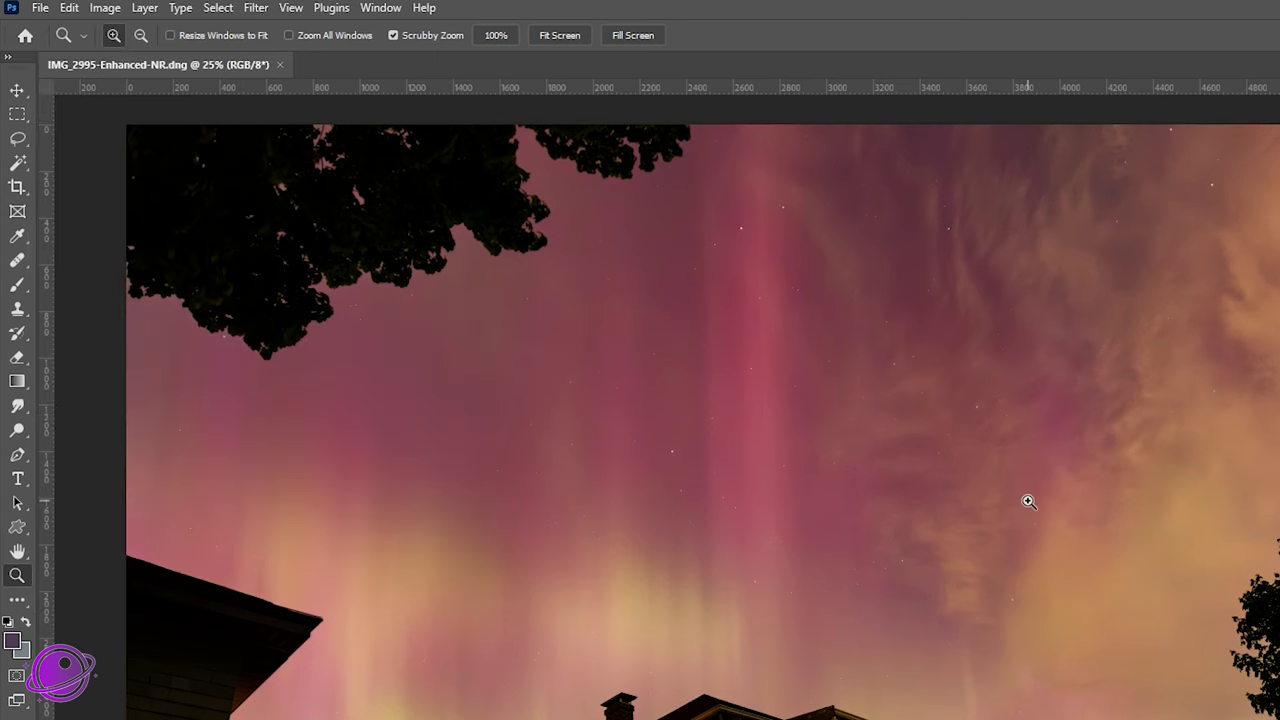